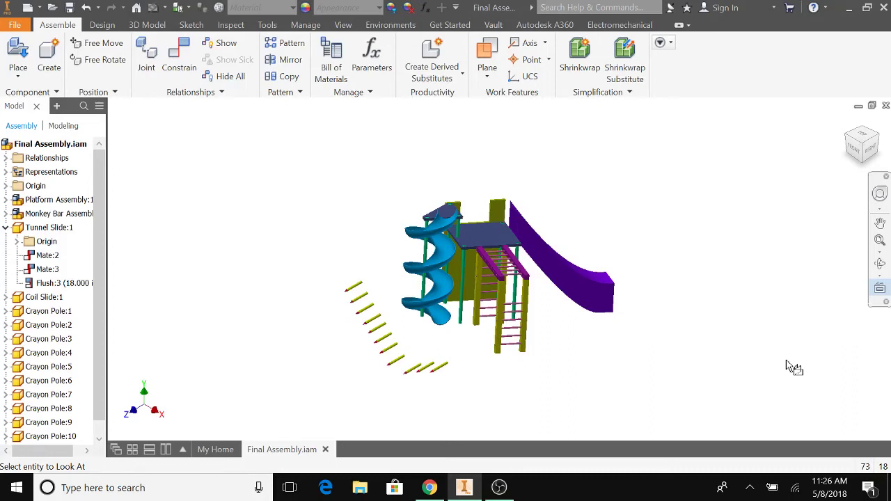
Step: Mate the flat end face of one loose crayon pole to the top face of the main platform
key("Escape")
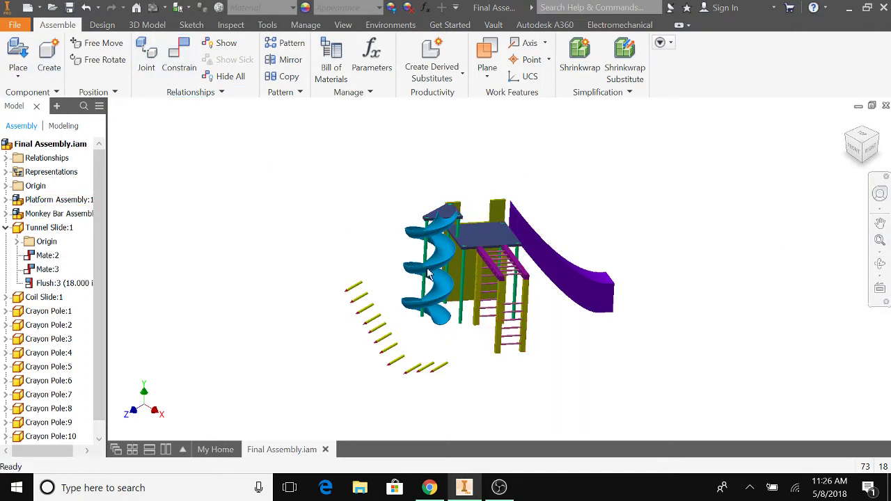
left_click(185, 64)
middle_click_drag(378, 264, 364, 300, "shift")
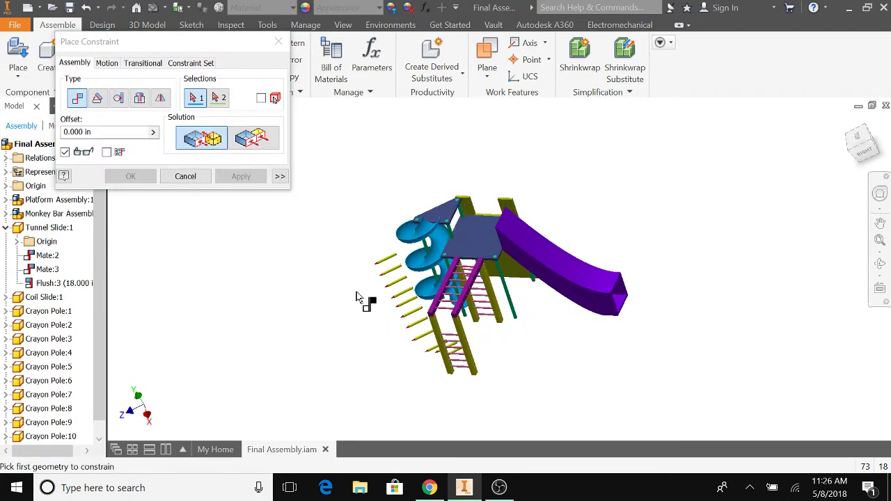
scroll(369, 289, "up", 5)
scroll(369, 288, "up", 3)
middle_click_drag(430, 252, 497, 284)
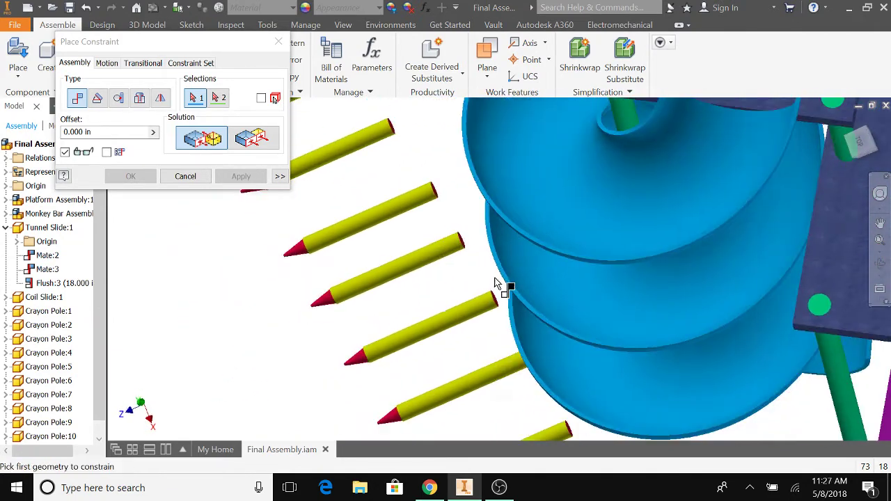
scroll(480, 257, "down", 4)
scroll(480, 257, "up", 5)
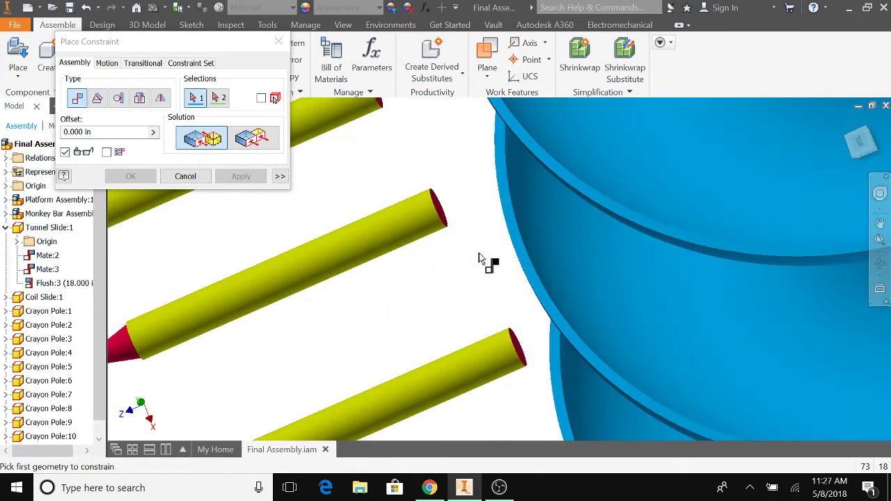
left_click(444, 216)
scroll(452, 221, "down", 4)
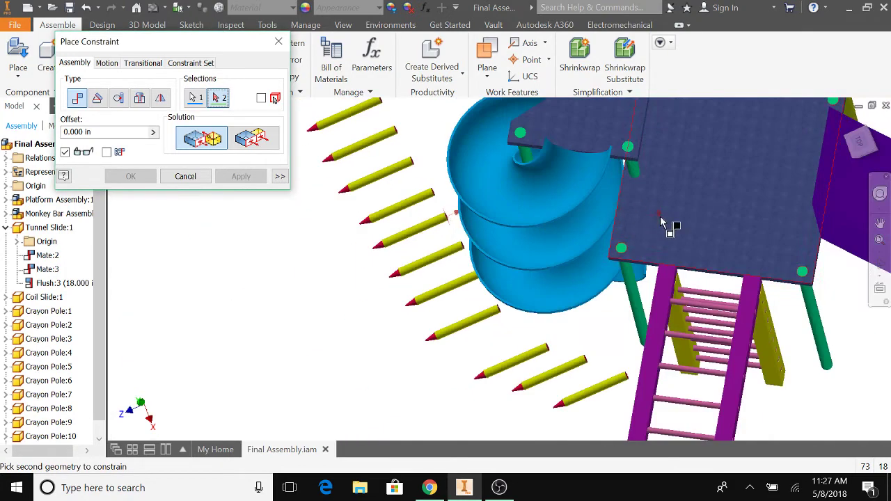
left_click(661, 221)
left_click(244, 176)
Step: Constrain that crayon pole tangent to the platform's edge face above the monkey bars with an offset of -5.5 in
left_click(118, 98)
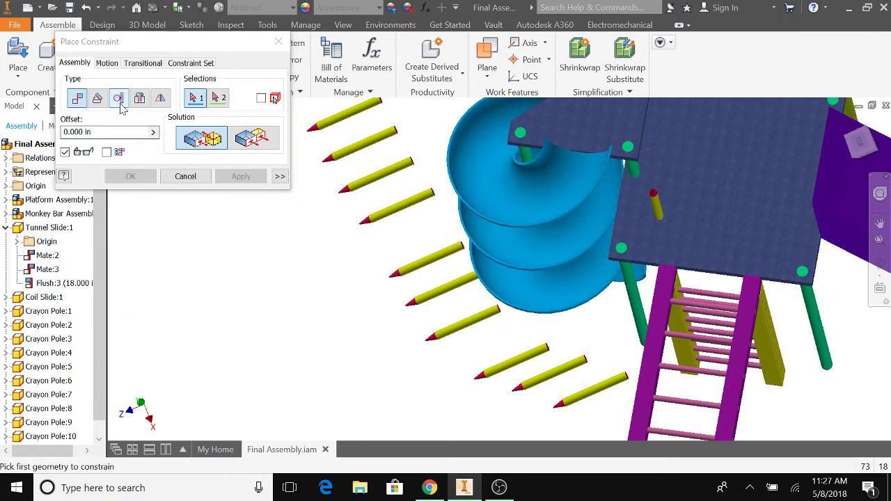
left_click(658, 209)
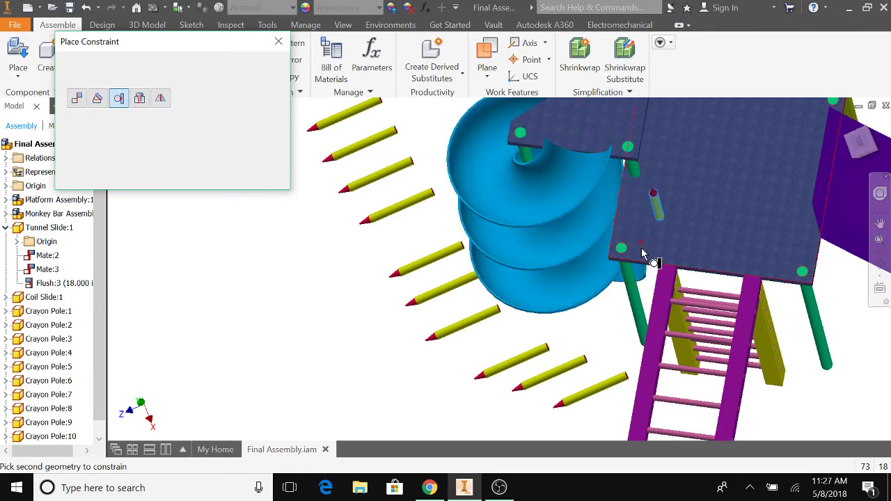
scroll(640, 282, "up", 3)
scroll(639, 282, "up", 3)
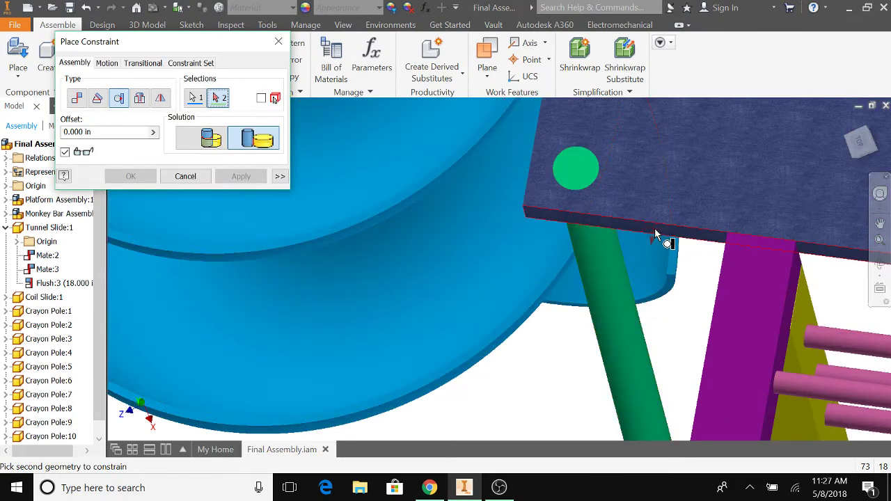
left_click(655, 232)
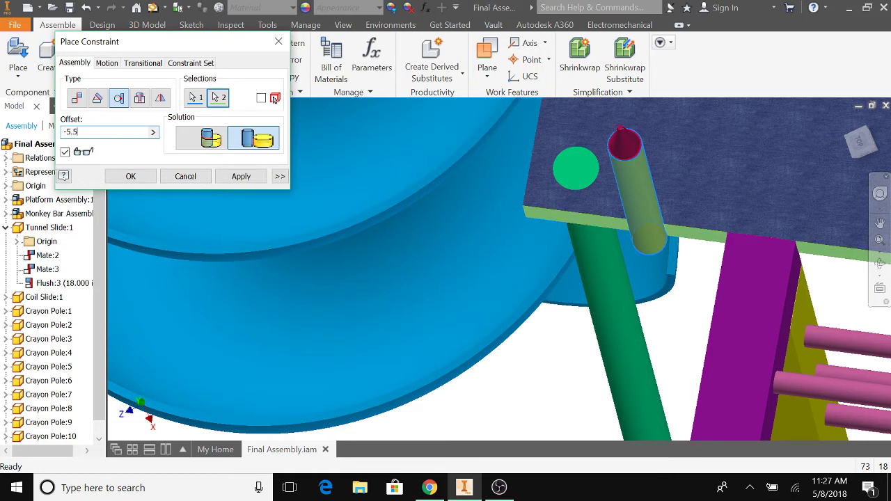
left_click(241, 176)
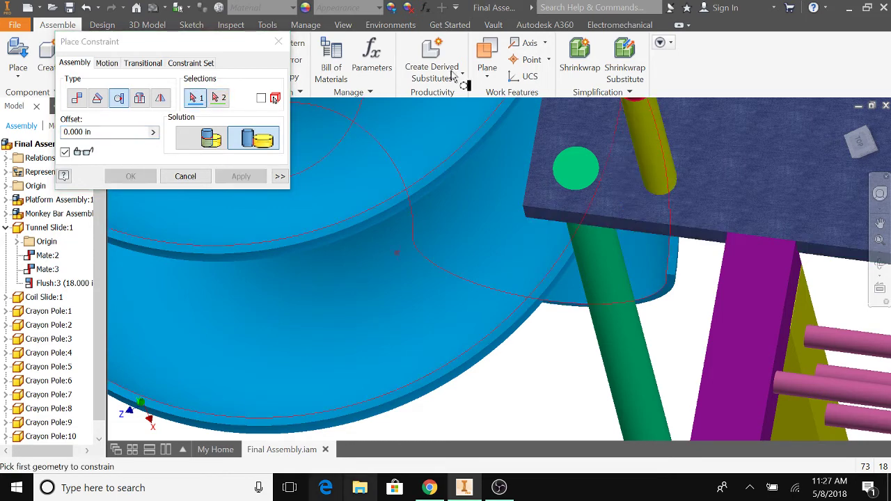
Step: Constrain the same crayon pole tangent to the platform's side face next to the coil slide with an offset of -10 in
left_click(663, 159)
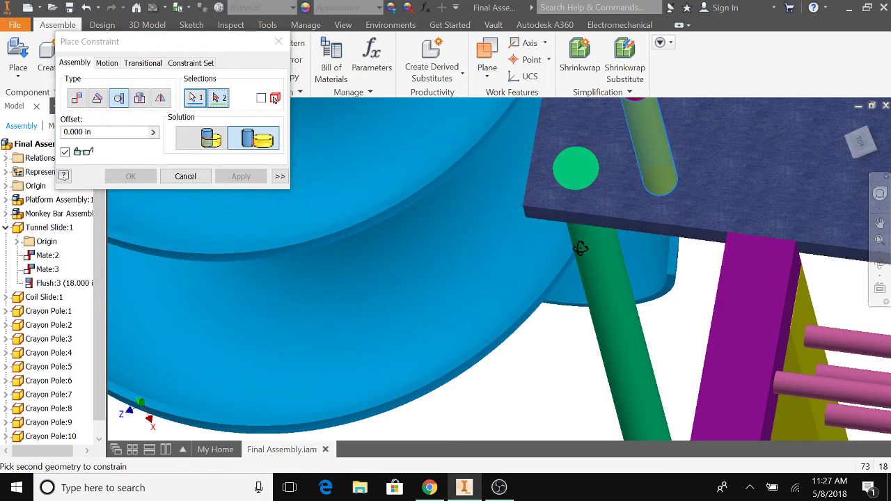
middle_click_drag(472, 284, 640, 352)
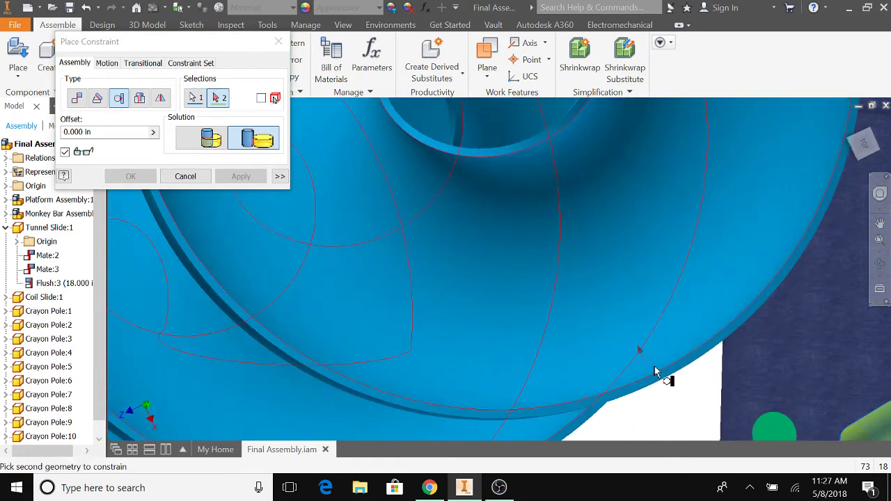
left_click(724, 414)
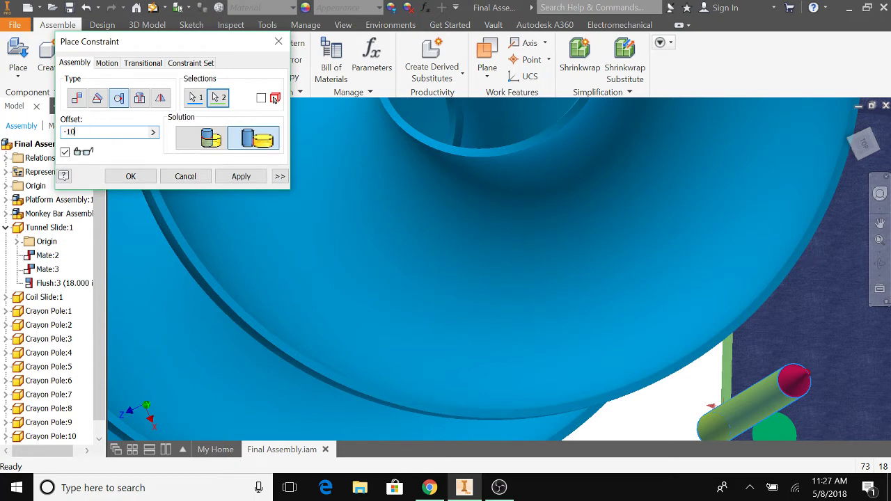
key("Return")
middle_click_drag(653, 158, 505, 77)
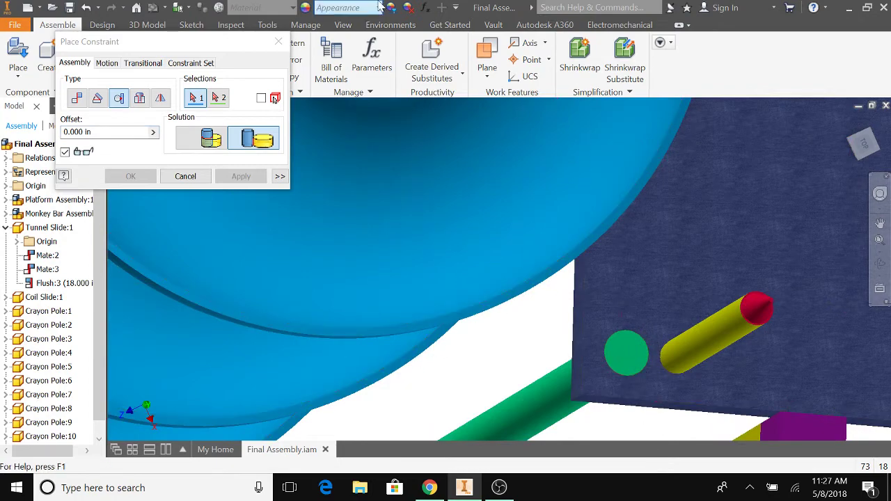
left_click(278, 42)
key("F5")
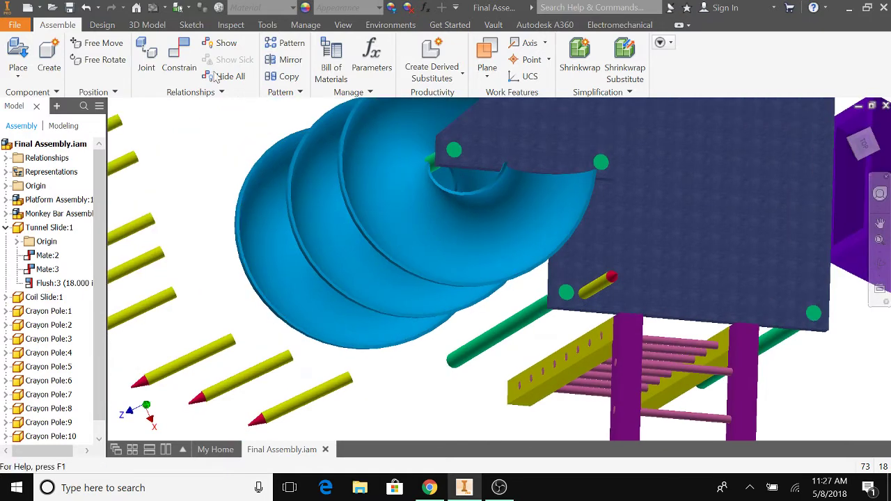
Step: Place a second crayon pole with an Insert constraint onto the green post's circular top at the platform corner between coil slide and monkey bars
left_click(179, 62)
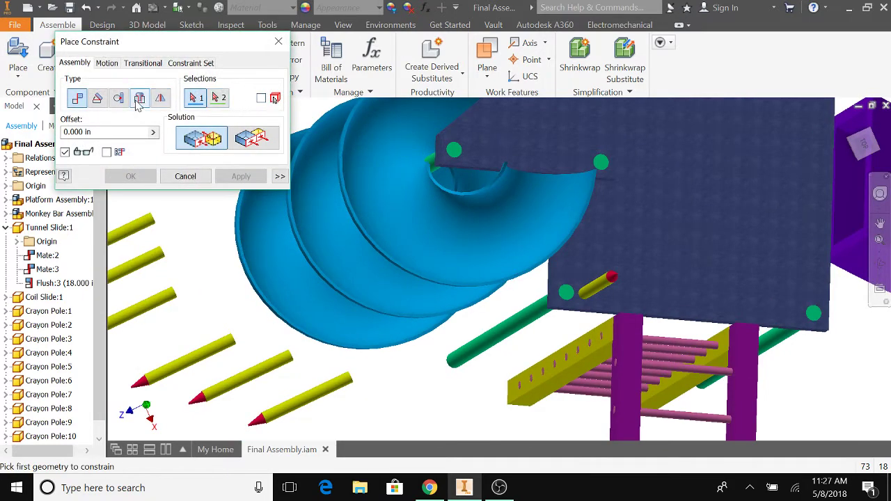
left_click(139, 98)
scroll(306, 299, "up", 5)
scroll(208, 280, "down", 3)
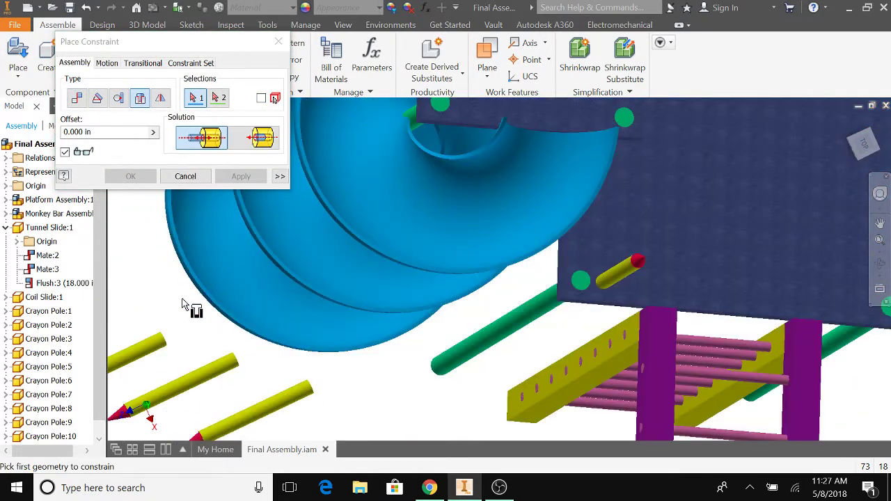
middle_click_drag(182, 300, 220, 346, "shift")
scroll(225, 341, "up", 3)
middle_click_drag(293, 344, 226, 251)
scroll(391, 297, "up", 3)
middle_click_drag(393, 296, 402, 273)
left_click(508, 266)
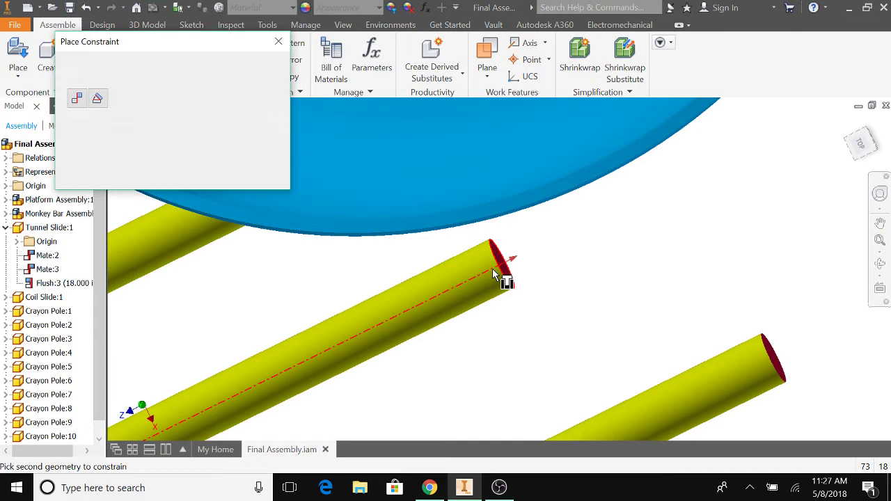
scroll(512, 282, "down", 3)
left_click(603, 222)
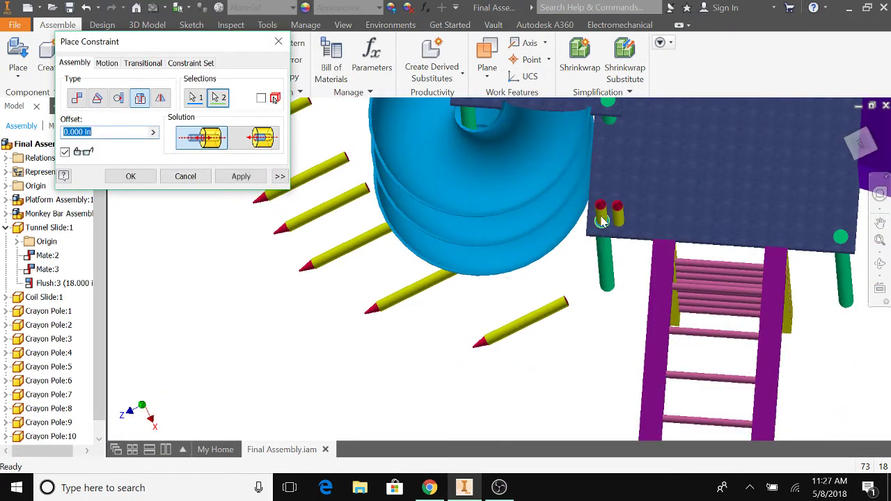
left_click(241, 176)
Step: Measure the distance between the two upright crayon poles at the platform corner
scroll(619, 321, "up", 4)
middle_click_drag(619, 321, 553, 374, "shift")
scroll(617, 204, "down", 4)
middle_click_drag(621, 207, 534, 337)
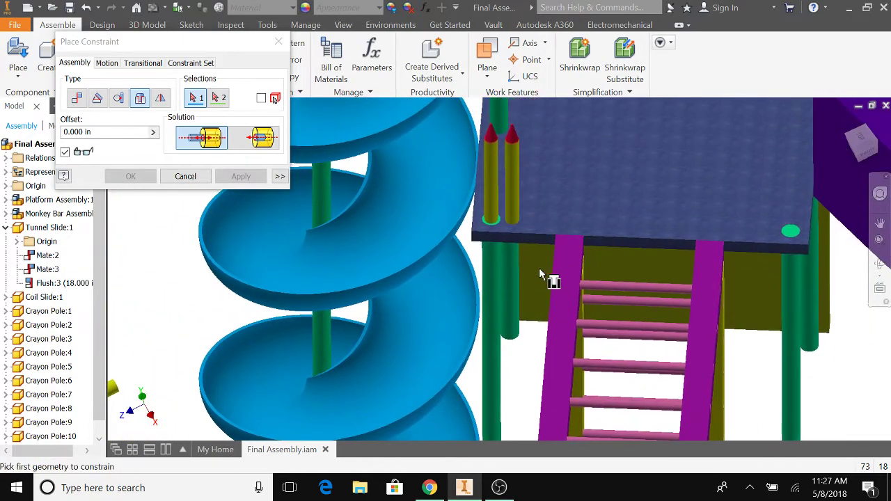
middle_click_drag(539, 273, 518, 328)
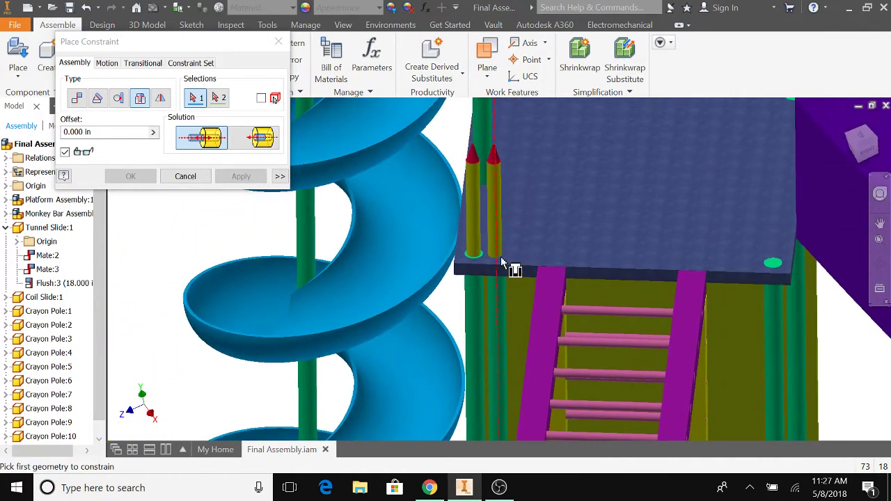
left_click(277, 43)
left_click(239, 28)
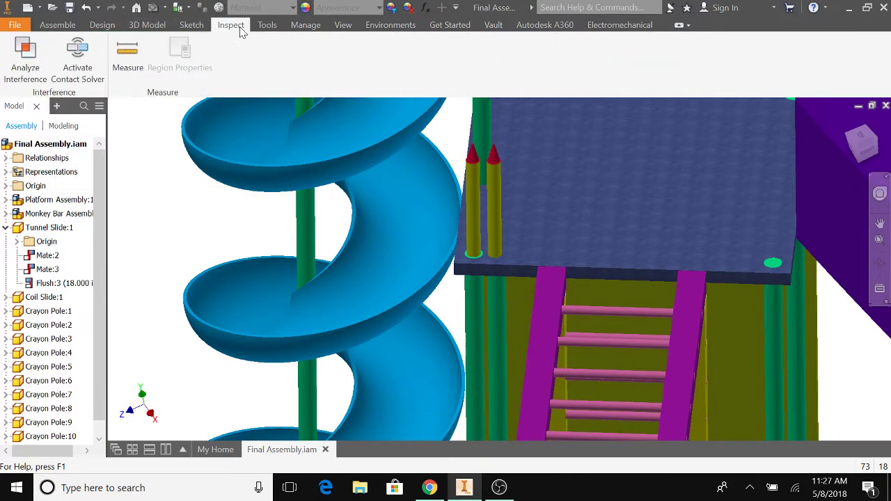
left_click(128, 54)
left_click(476, 222)
left_click(496, 229)
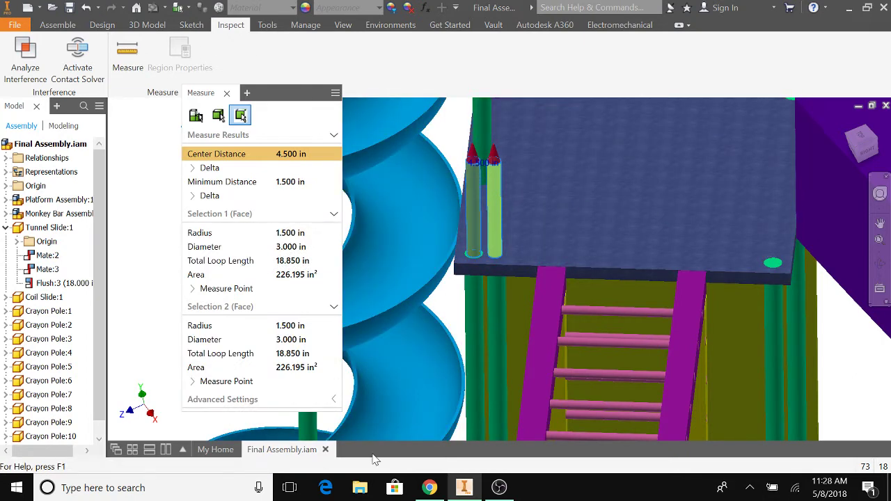
left_click(120, 270)
key("Escape")
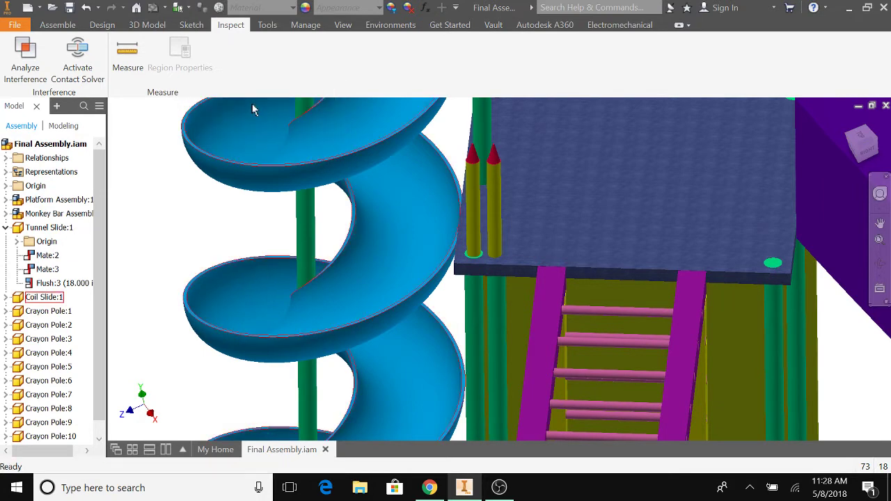
Step: Mate the flat end face of a third crayon pole to the top face of the main platform
left_click(58, 24)
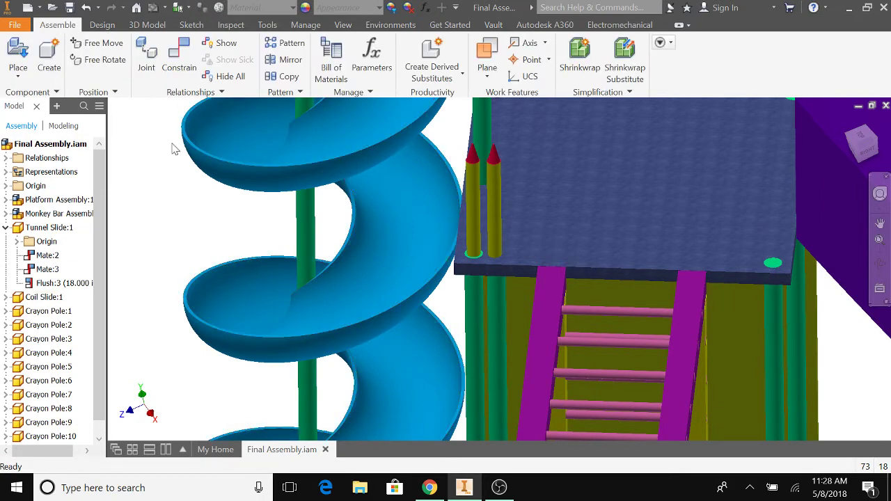
middle_click_drag(215, 257, 231, 263)
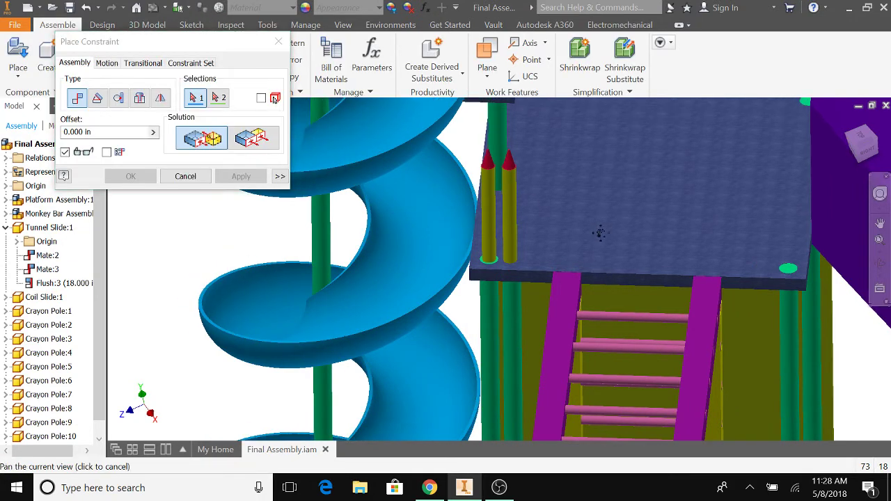
middle_click_drag(600, 232, 606, 235)
mouse_move(467, 287)
middle_mouse_down("shift")
mouse_move(455, 289)
mouse_move(462, 285)
middle_mouse_up("shift")
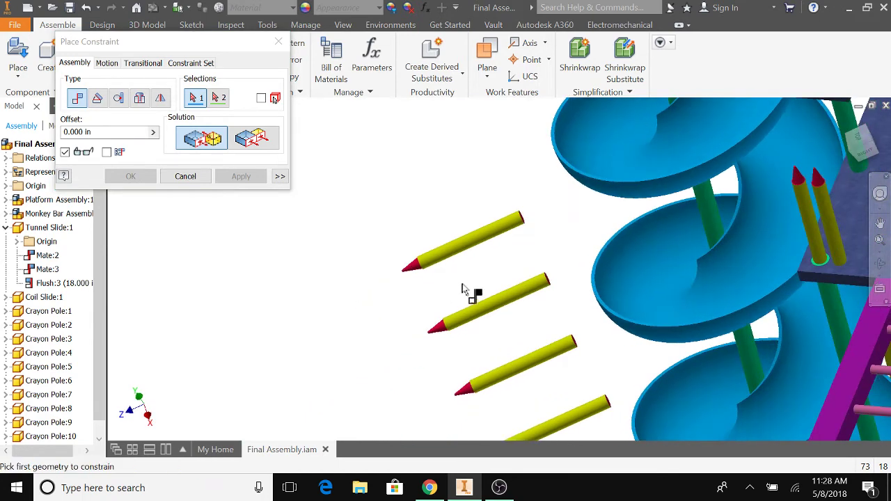
middle_click_drag(412, 315, 374, 336)
scroll(458, 243, "down", 3)
left_click(499, 239)
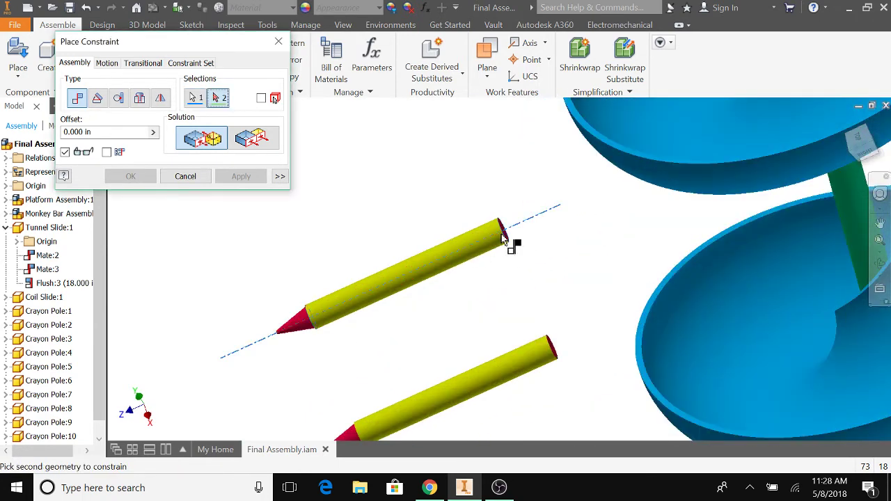
left_click(268, 42)
left_click(187, 46)
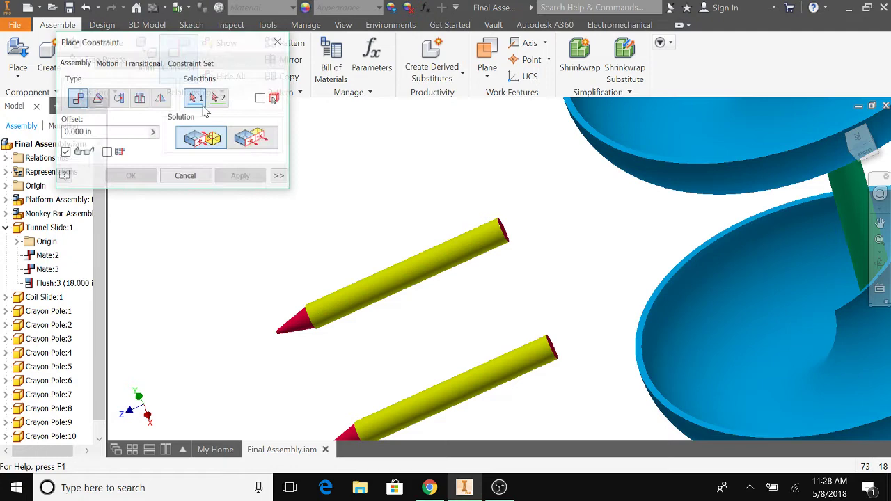
left_click(506, 231)
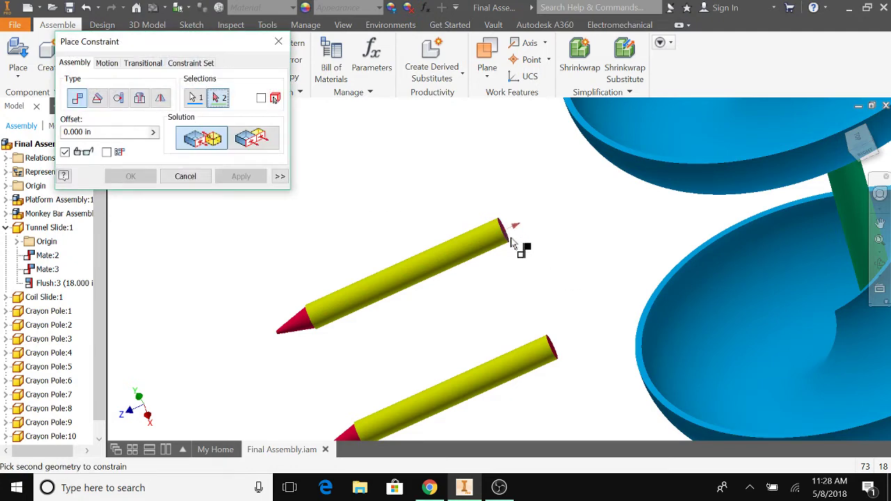
scroll(543, 251, "up", 4)
middle_click_drag(733, 305, 619, 298)
left_click(676, 241)
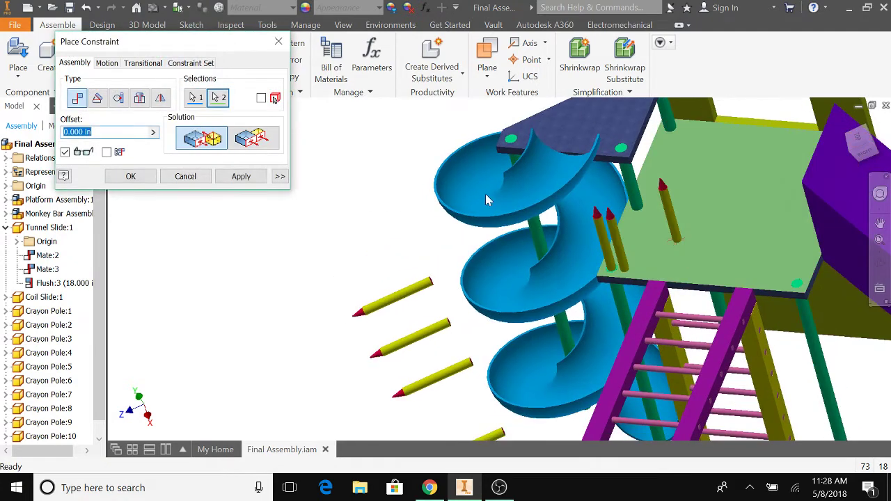
left_click(240, 176)
Step: Constrain the third crayon pole tangent to the platform's edge face above the monkey bars with an offset of -5.5 in
left_click(118, 98)
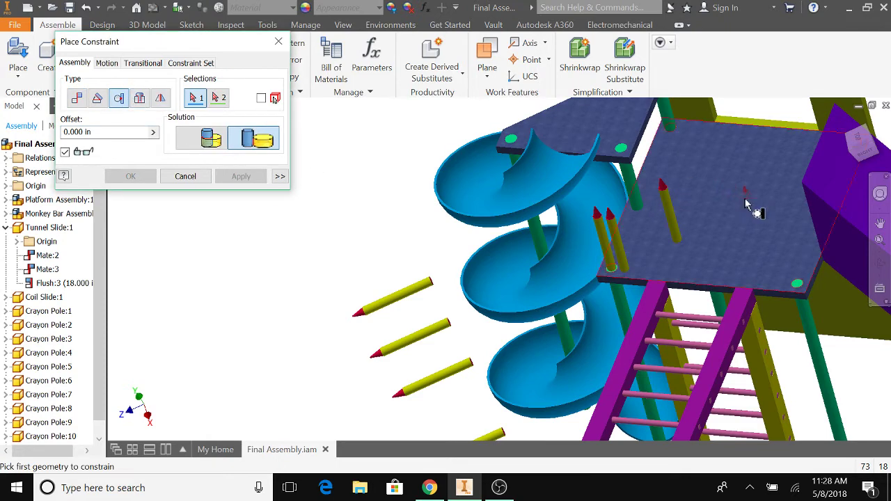
left_click(675, 233)
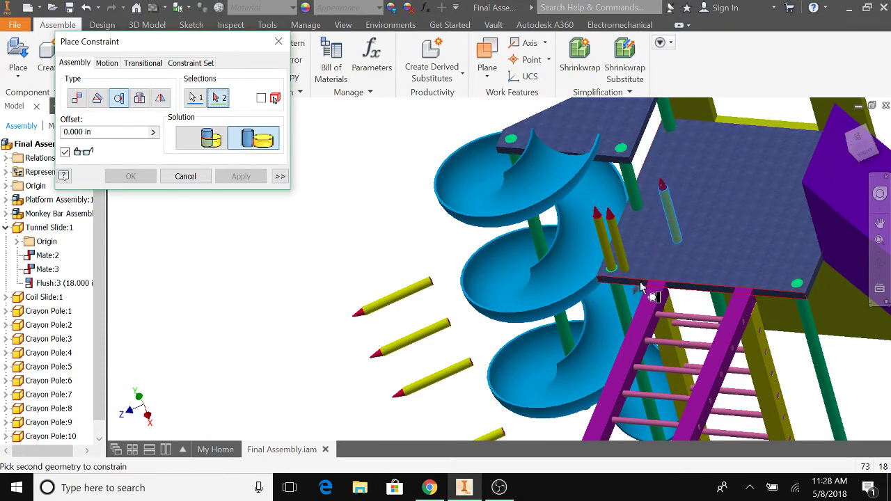
left_click(641, 287)
type("-5")
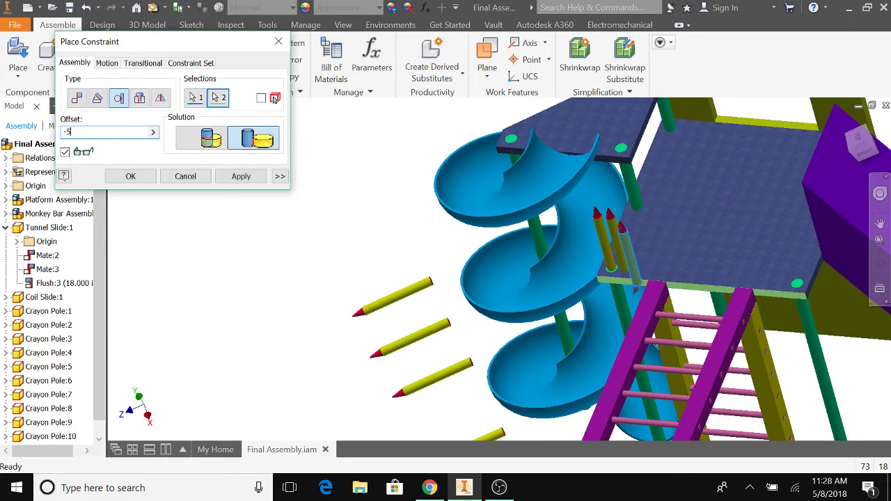
type(".5")
key("Return")
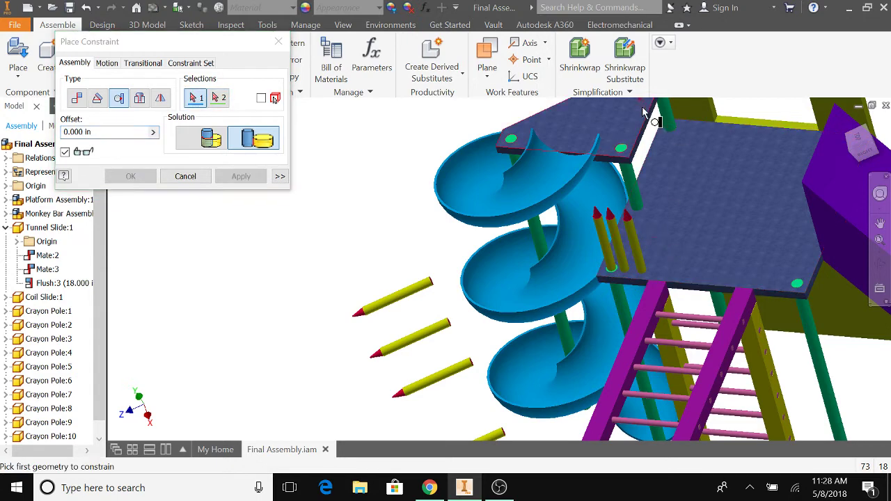
Step: Constrain the third crayon pole tangent to the main platform's edge face beside the coil slide with an offset of -15 in
left_click(633, 243)
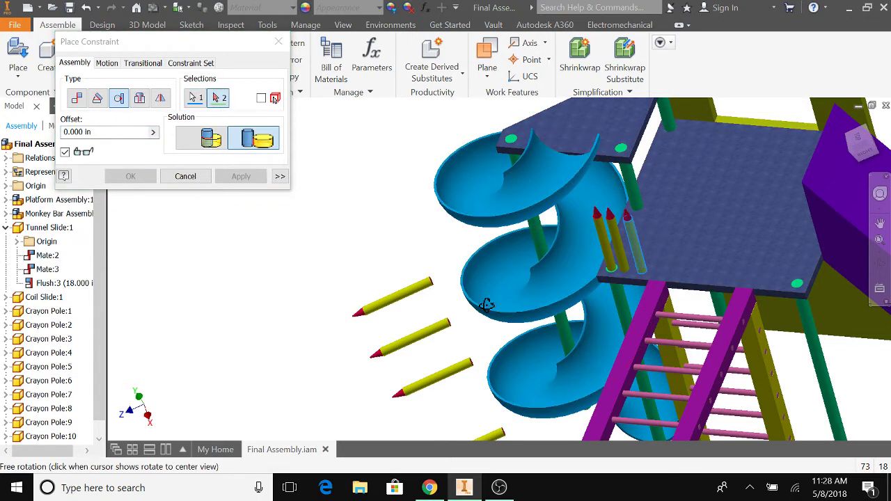
middle_click_drag(487, 304, 737, 341, "shift")
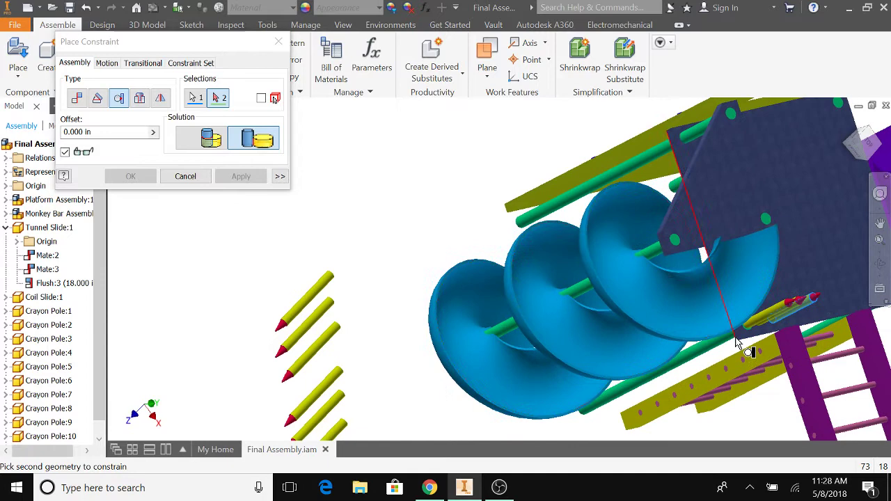
left_click(740, 341)
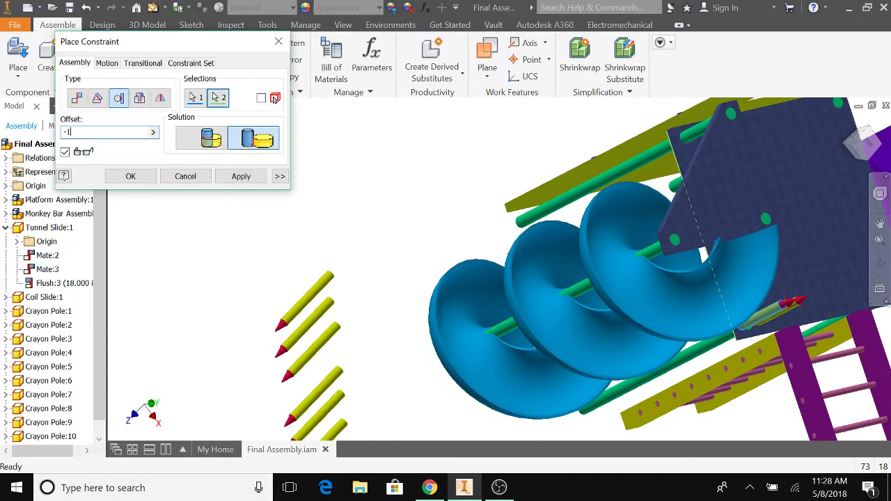
type("-15")
key("Return")
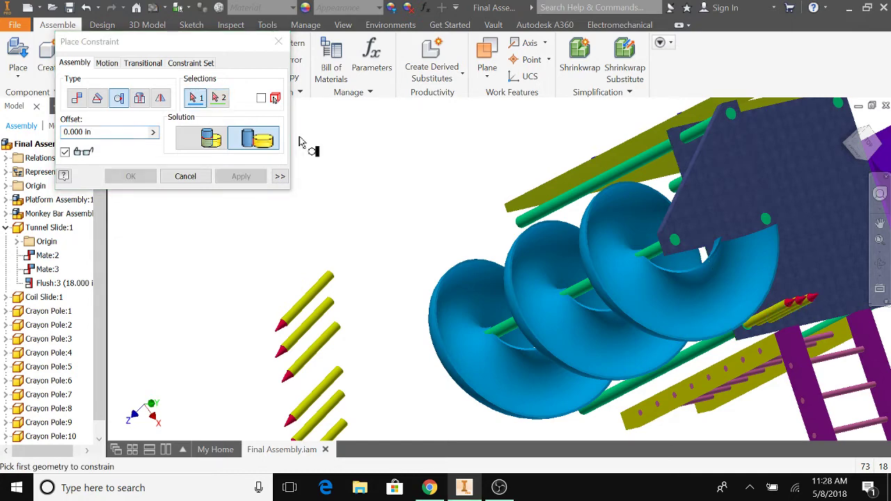
Step: Place another loose crayon pole with an Insert constraint onto the green post's circular top at the triangular platform's outer corner
middle_click_drag(539, 197, 626, 218, "shift")
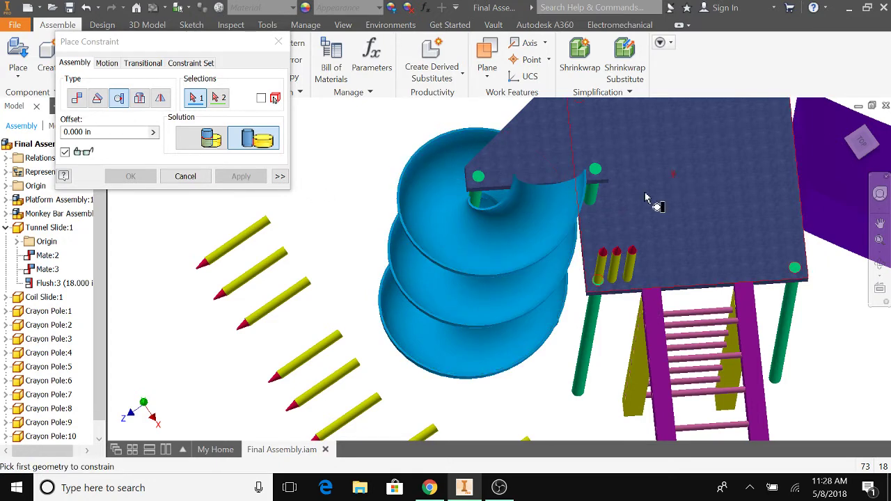
left_click(77, 98)
middle_click_drag(311, 208, 296, 241, "shift")
left_click(139, 98)
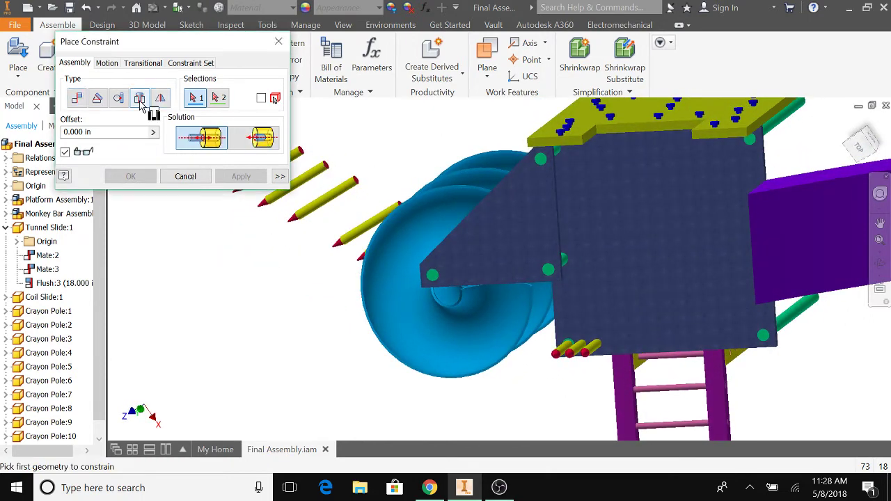
left_click(303, 155)
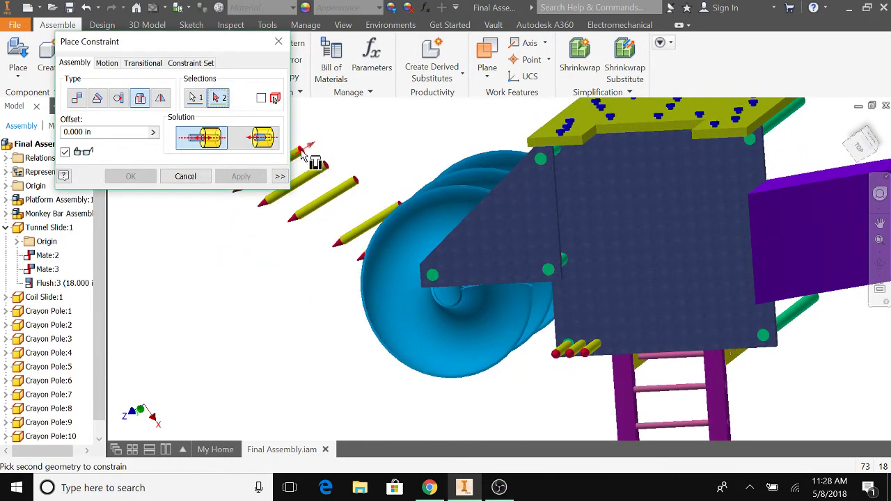
left_click(431, 277)
left_click(240, 176)
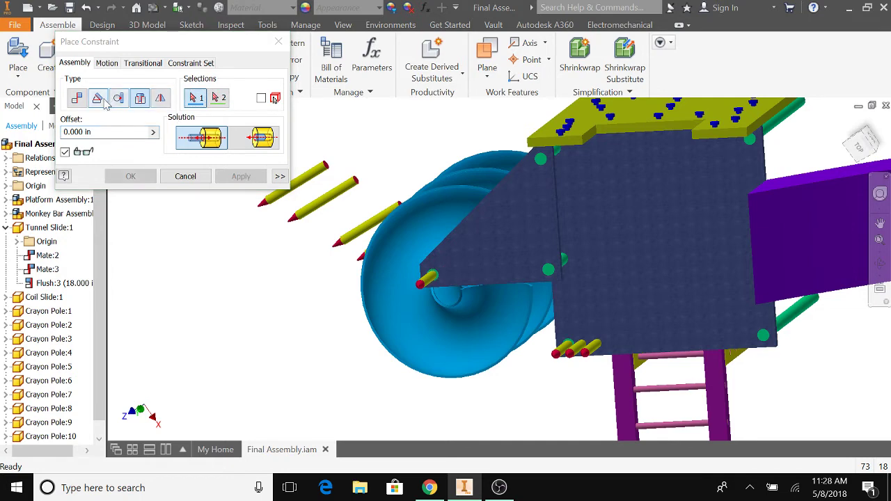
Step: Mate the flat end face of the next loose crayon pole to the top face of the triangular platform
left_click(77, 98)
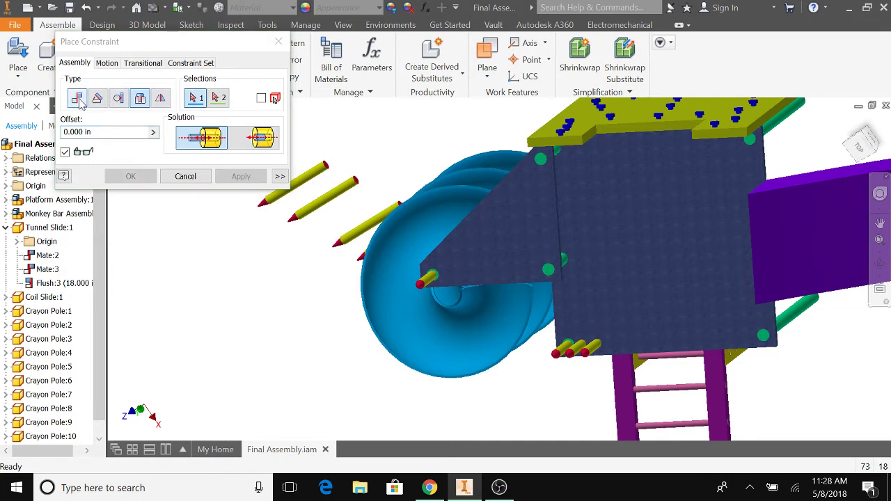
scroll(356, 183, "up", 3)
left_click(362, 187)
scroll(515, 285, "down", 2)
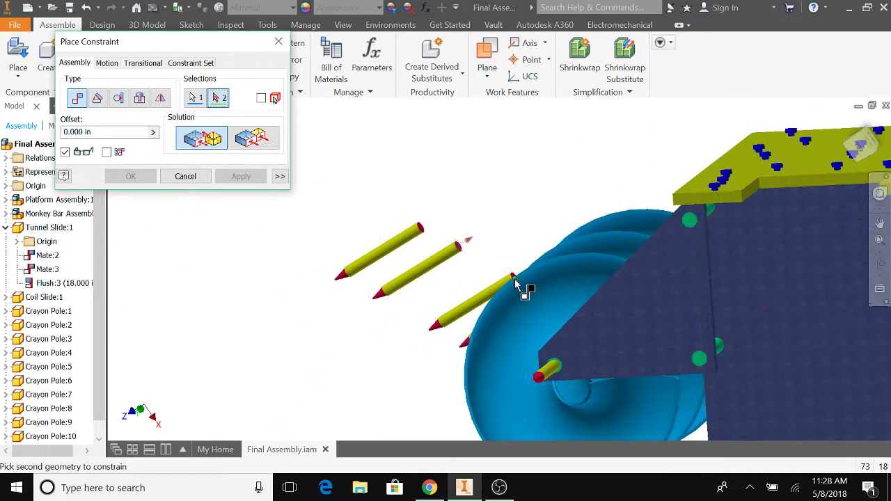
left_click(683, 330)
left_click(241, 176)
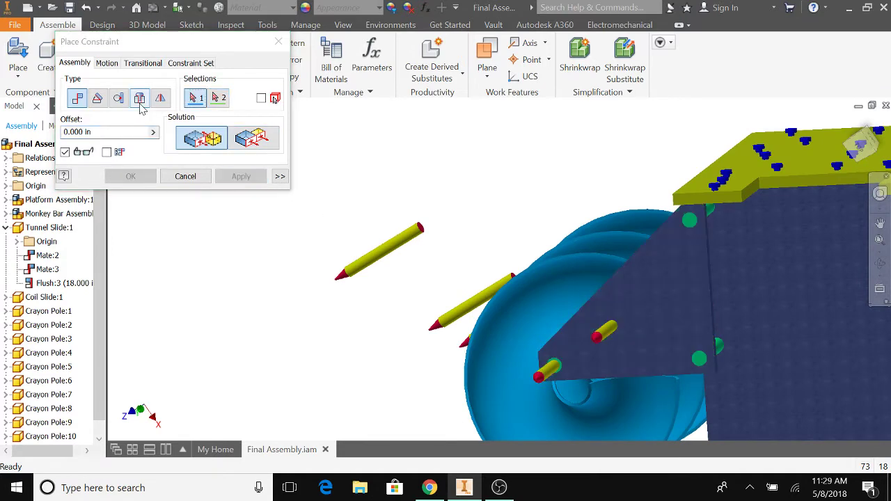
Step: Constrain the newly mated crayon pole tangent to the triangular platform's edge face above the coil slide with zero offset
left_click(118, 98)
middle_click_drag(650, 338, 595, 201)
left_click(561, 147)
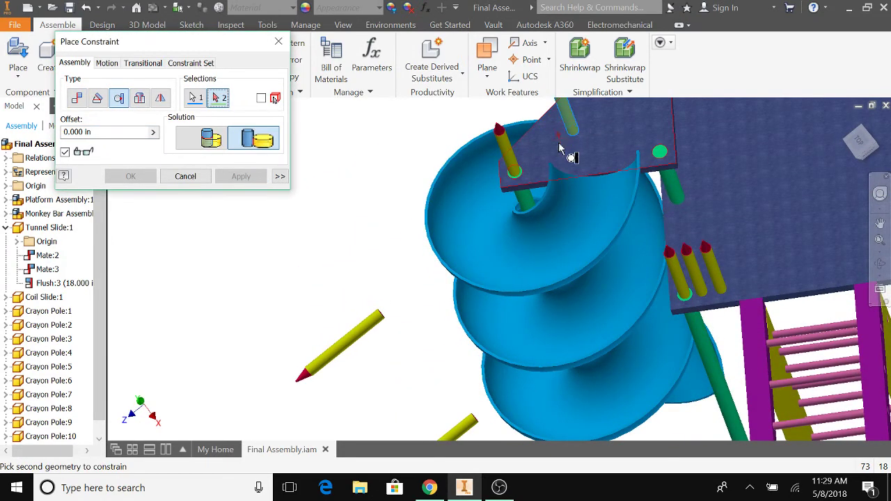
scroll(536, 188, "up", 2)
left_click(523, 189)
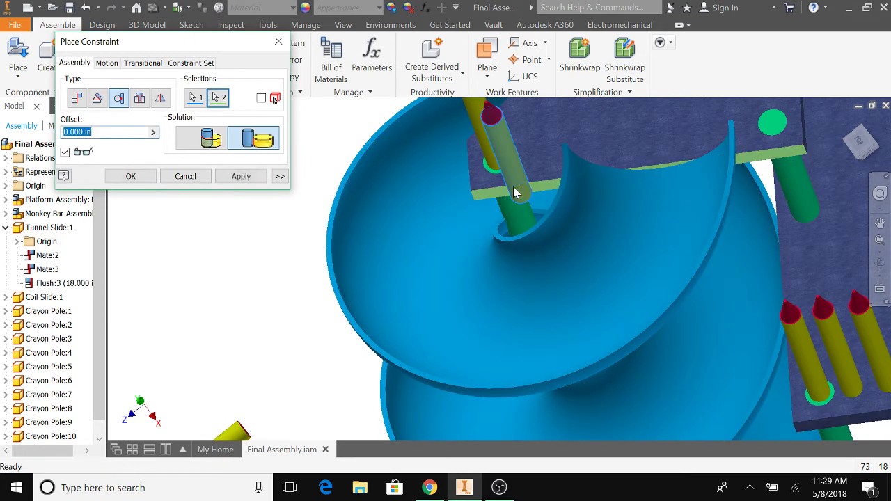
left_click(240, 176)
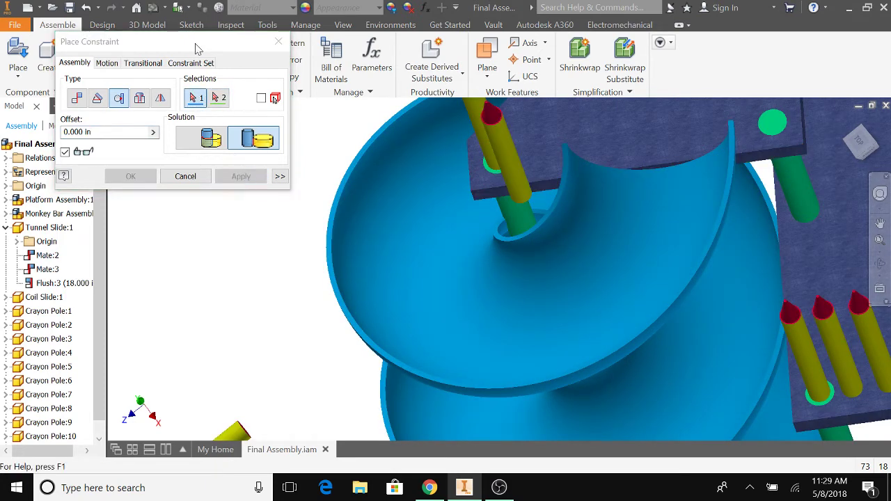
Step: Undo the last tangent constraint on the crayon pole at the triangular platform
left_click(522, 183)
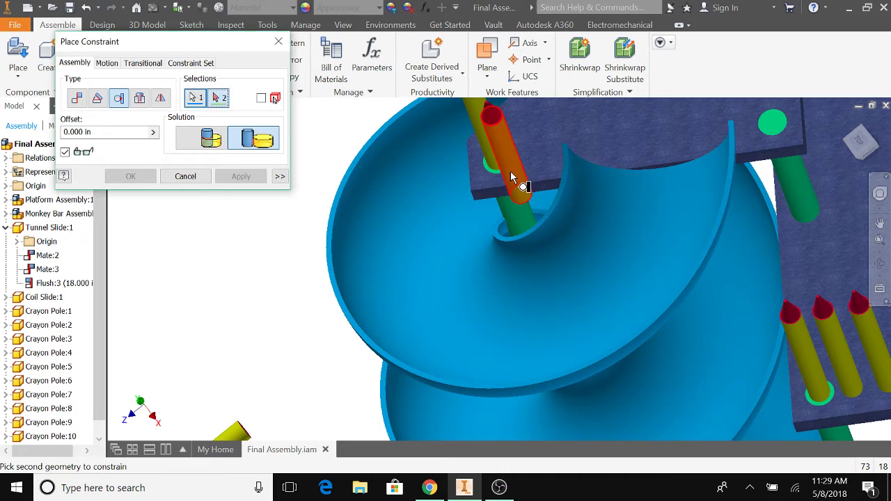
middle_click_drag(424, 219, 439, 223)
left_click(279, 41)
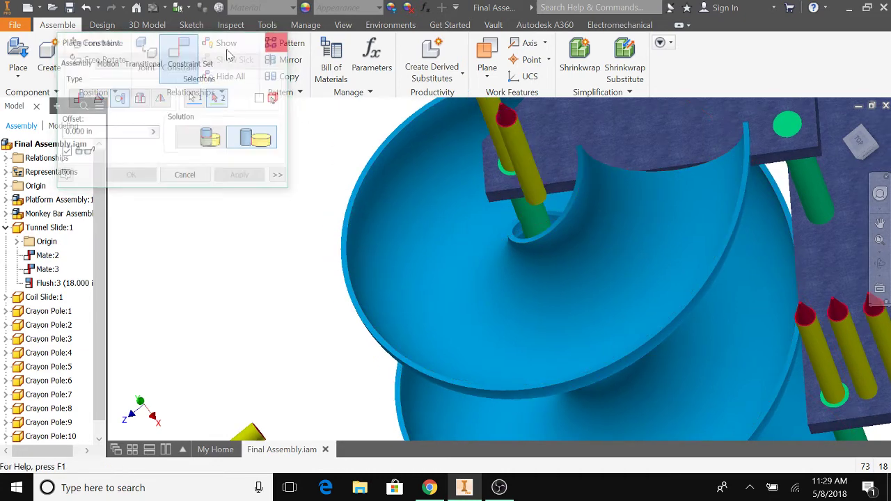
left_click(89, 8)
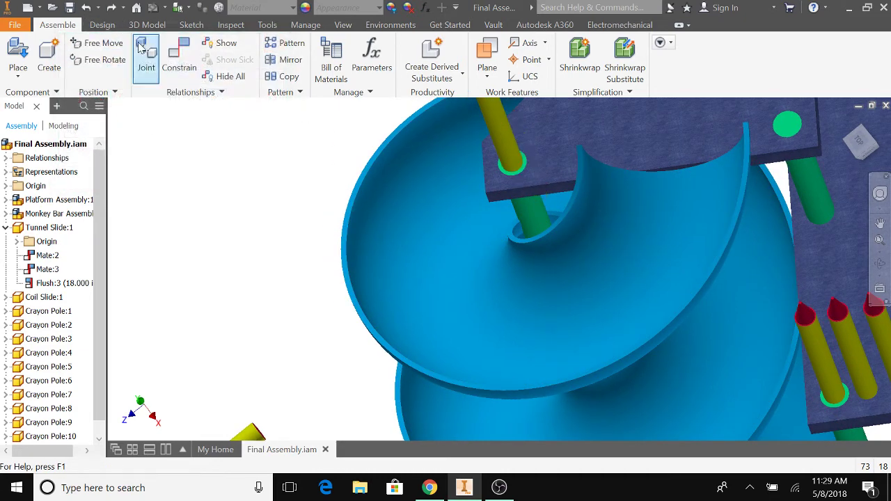
Step: Constrain the second crayon pole on the triangular platform tangent to the edge face above the coil slide with an offset of -5.5 in
left_click(179, 61)
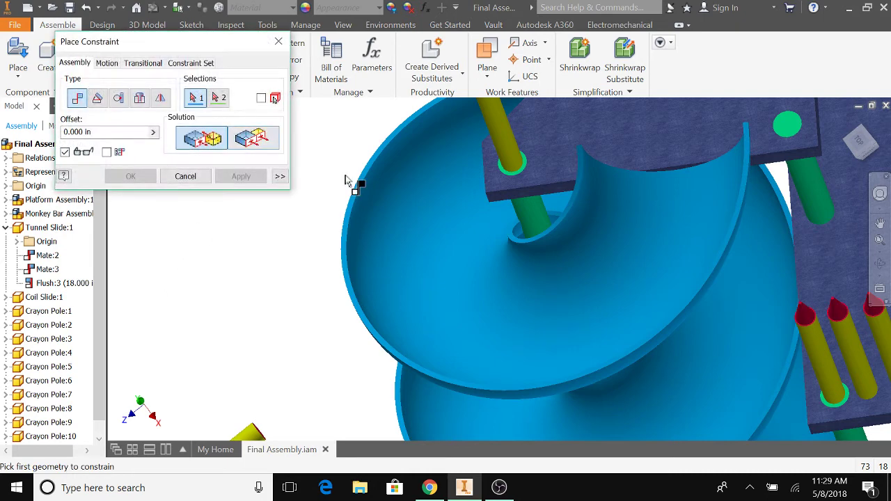
left_click(126, 102)
middle_click_drag(487, 164, 396, 264)
left_click(515, 153)
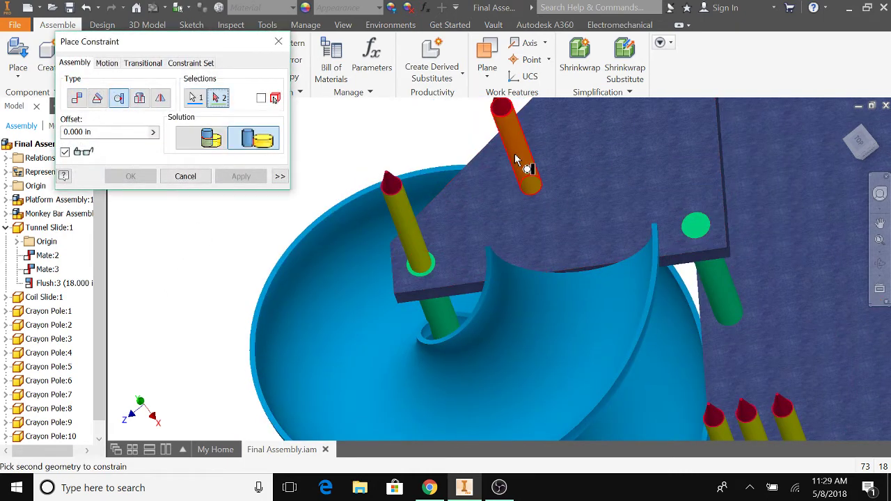
left_click(448, 295)
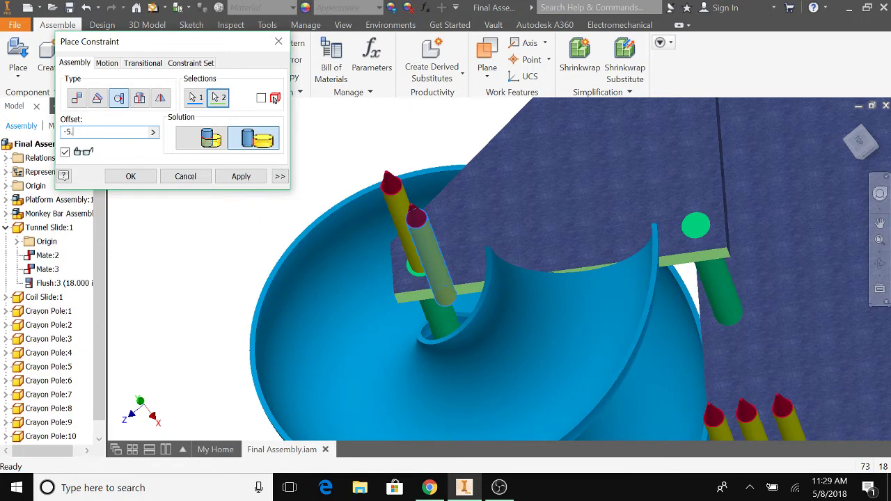
type("5")
key("Return")
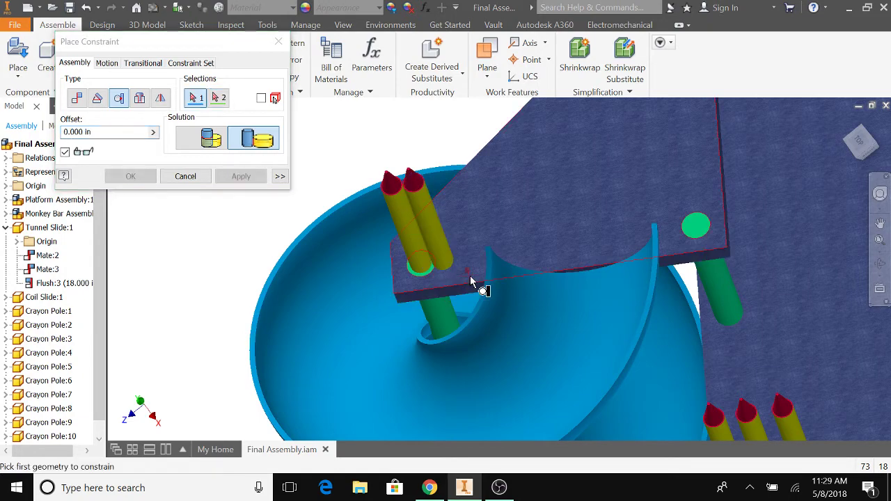
Step: Constrain the same crayon pole tangent to the short end face at the triangular platform's outer corner with an offset of -10 in
left_click(419, 257)
middle_click_drag(369, 355, 550, 252, "shift")
left_click(536, 220)
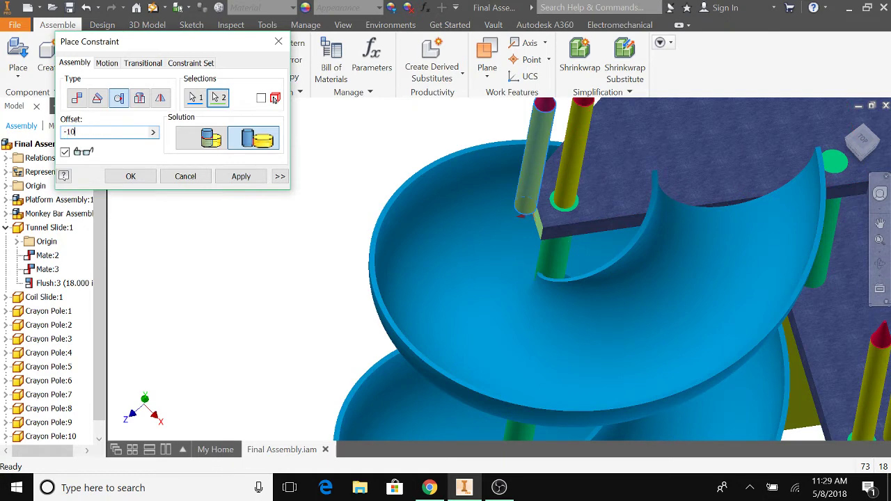
left_click(241, 176)
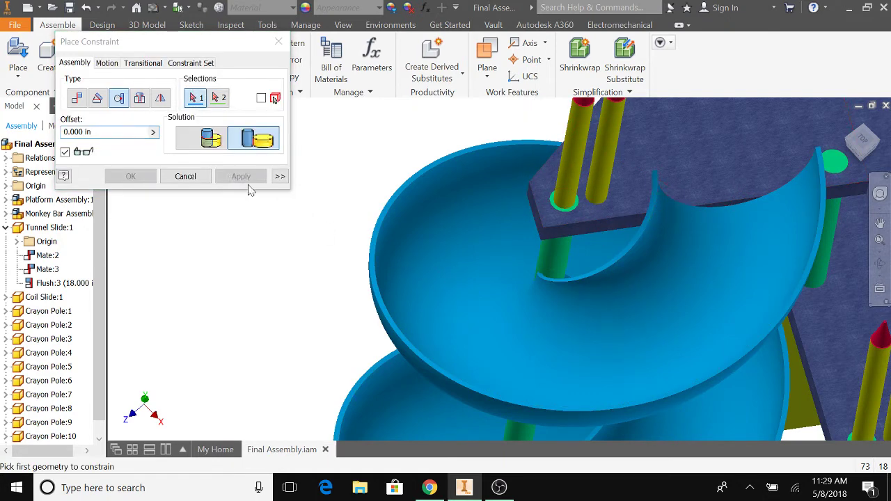
Step: Mate the flat end face of another loose crayon pole to the top face of the triangular platform
middle_click_drag(675, 328, 597, 358)
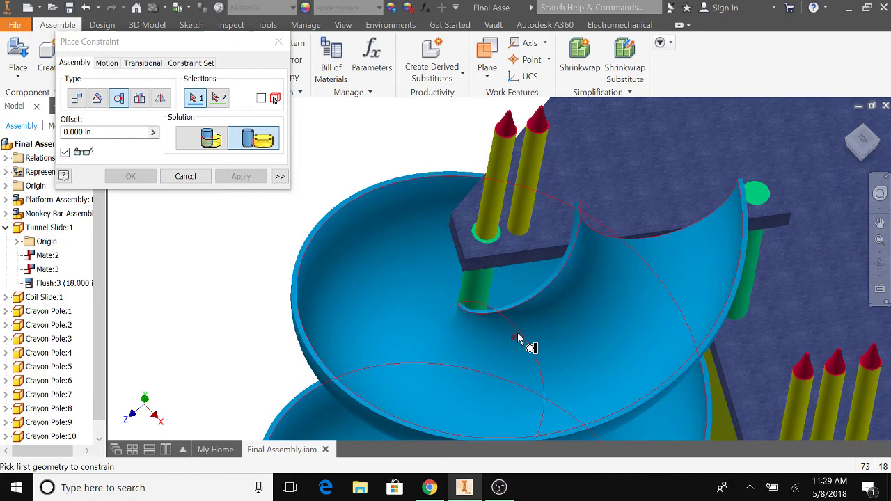
mouse_move(517, 334)
middle_mouse_down("shift")
mouse_move(513, 342)
mouse_move(508, 330)
mouse_move(504, 339)
middle_mouse_up("shift")
middle_click_drag(436, 356, 391, 366, "shift")
middle_click_drag(590, 286, 612, 251)
middle_click_drag(565, 275, 726, 312, "shift")
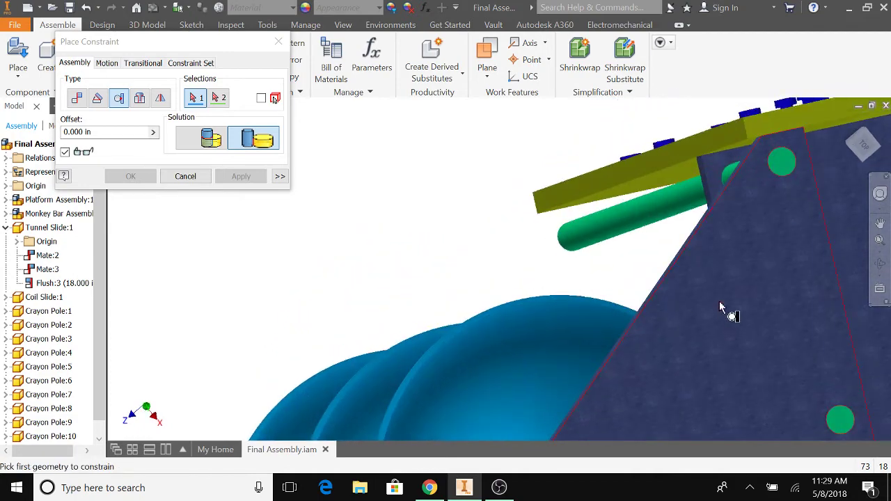
left_click(846, 124)
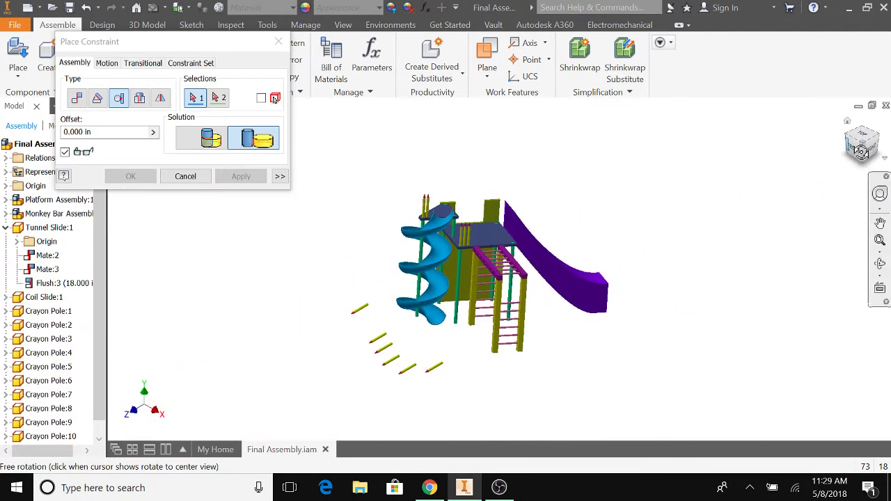
middle_click_drag(395, 191, 527, 229, "shift")
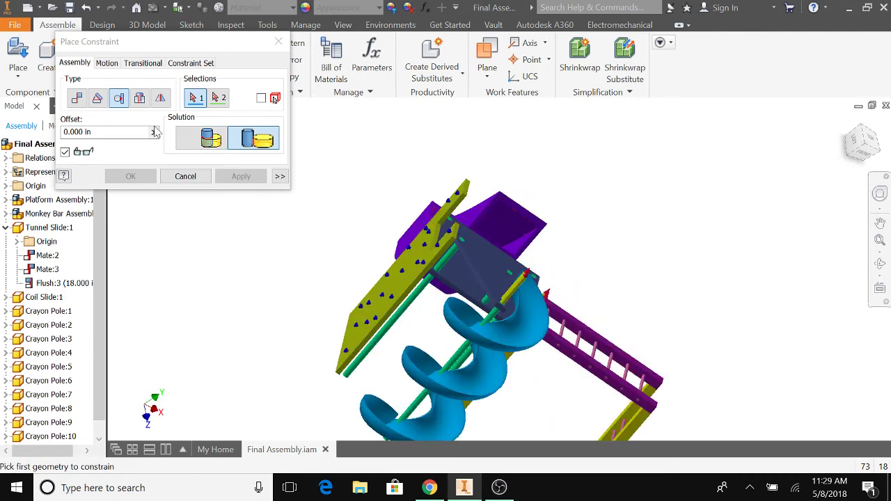
left_click(78, 100)
middle_click_drag(323, 270, 315, 164)
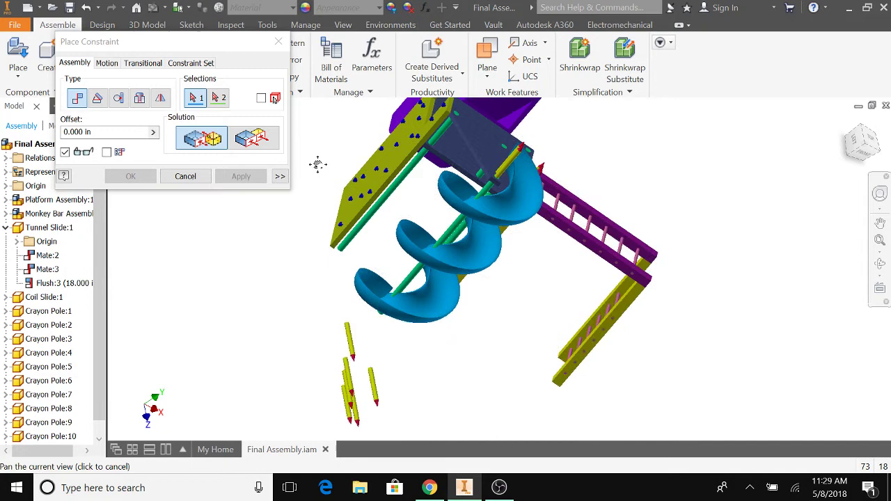
scroll(328, 339, "down", 5)
middle_click_drag(351, 315, 449, 257, "shift")
middle_click_drag(451, 296, 453, 355, "shift")
scroll(459, 359, "down", 3)
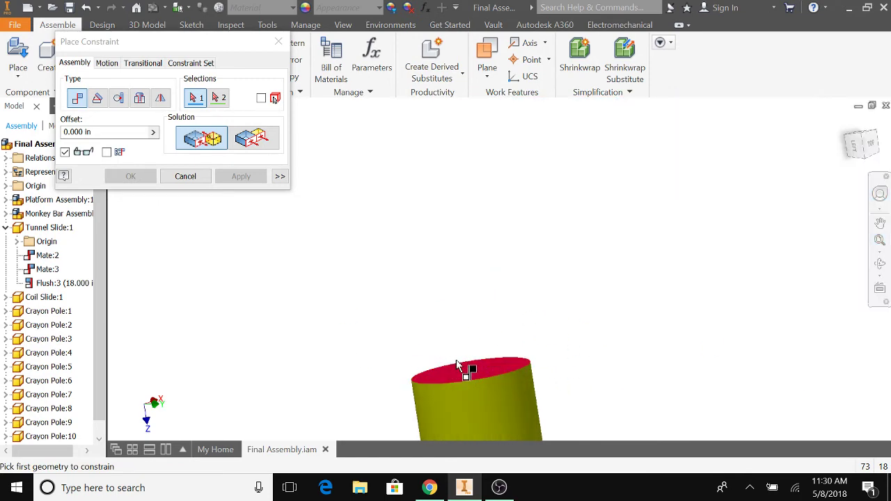
left_click(474, 376)
scroll(478, 365, "up", 5)
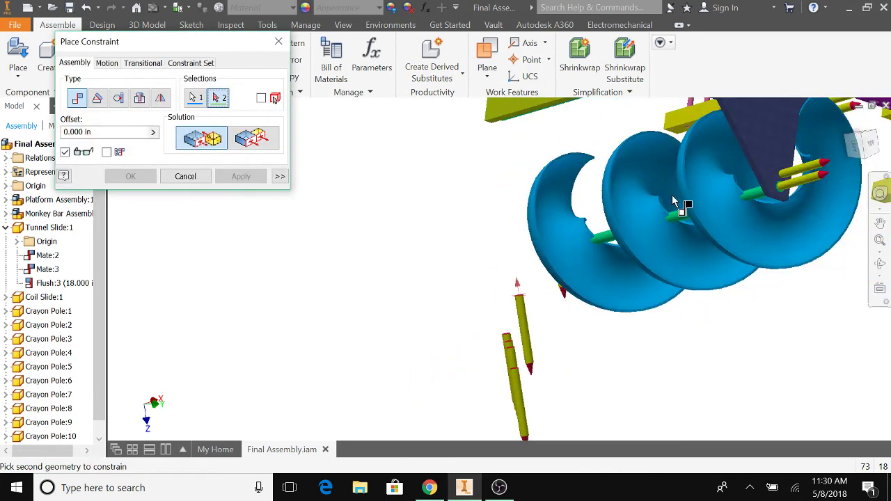
left_click(768, 104)
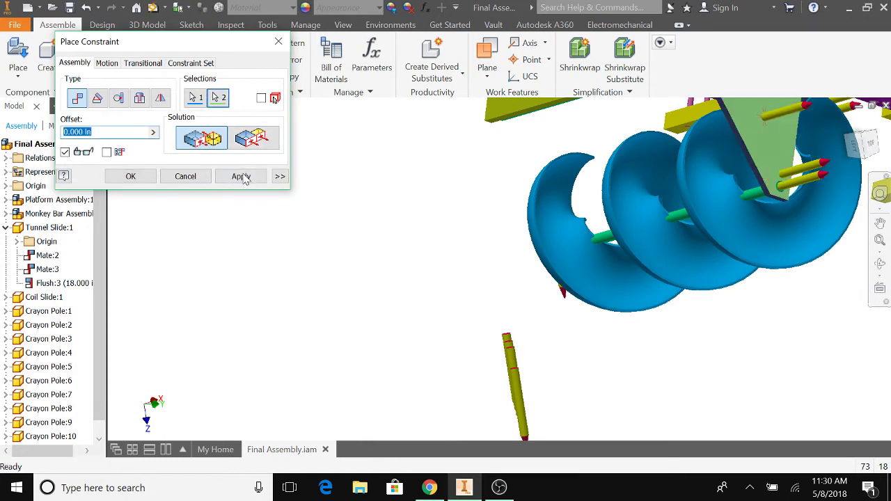
left_click(240, 176)
left_click(140, 98)
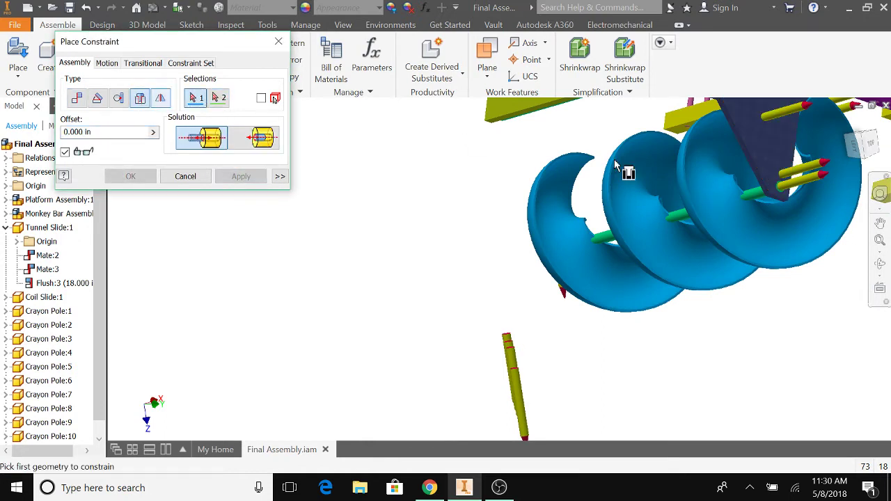
left_click(779, 117)
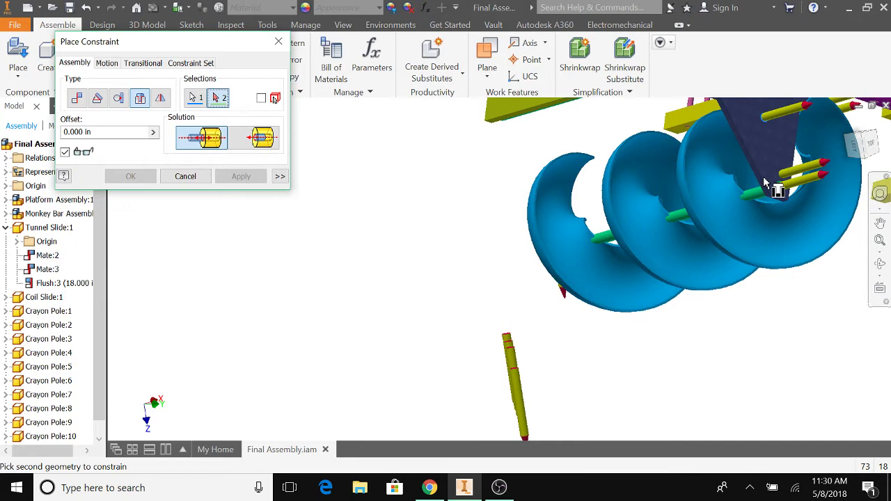
scroll(759, 187, "up", 5)
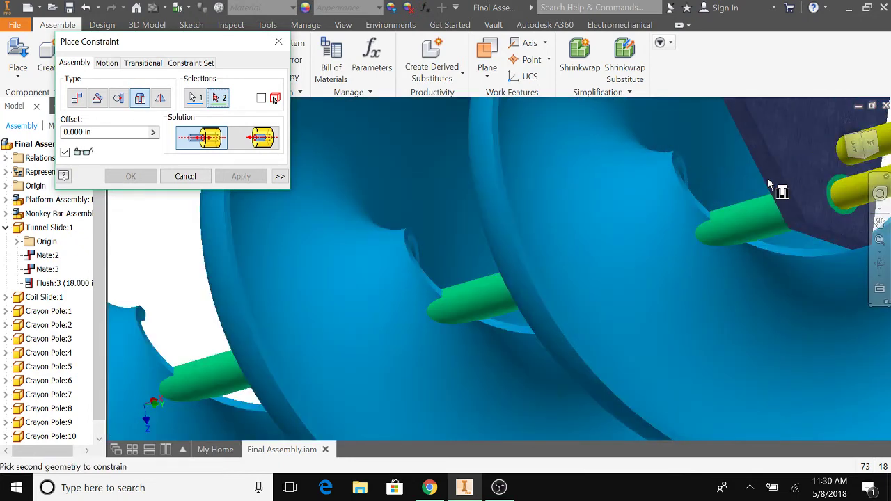
scroll(774, 184, "down", 6)
middle_click_drag(773, 150, 698, 212)
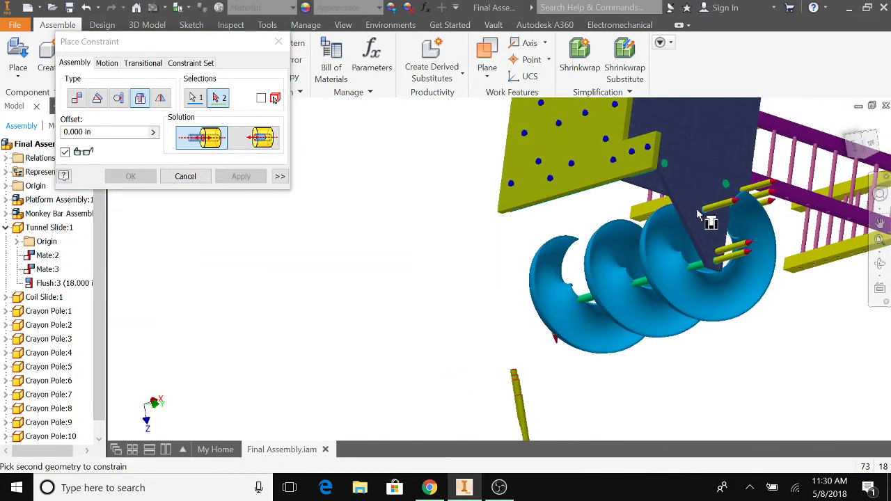
left_click(119, 99)
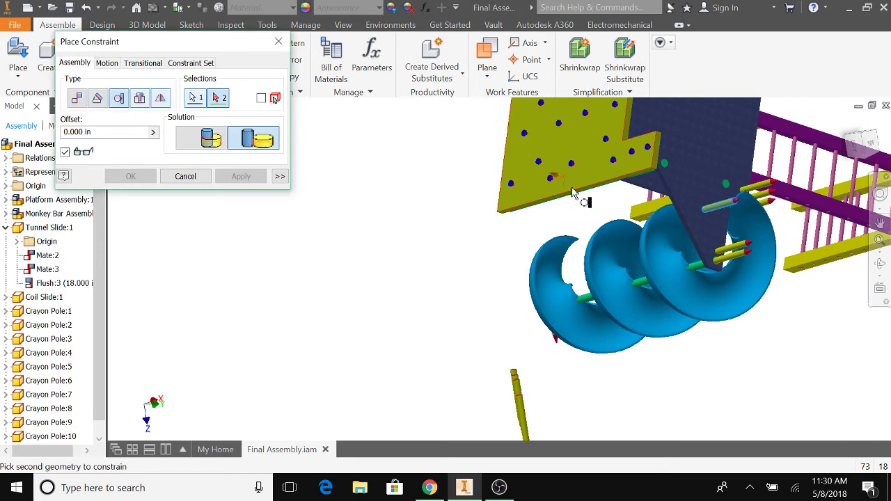
scroll(712, 241, "up", 5)
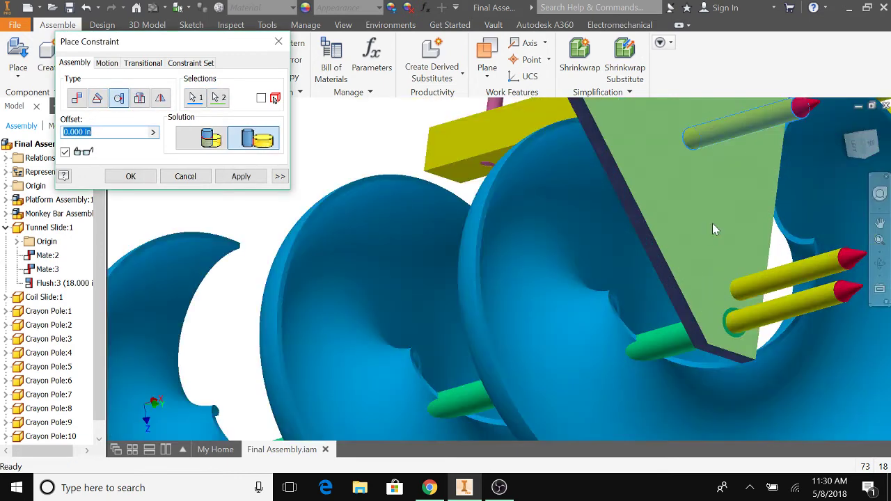
key("Escape")
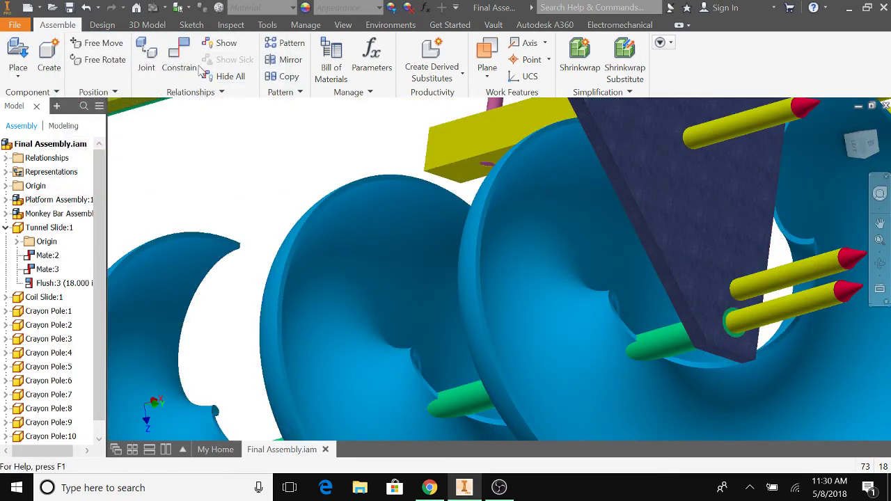
Step: Constrain the third crayon pole on the triangular platform tangent to the edge face above the coil slide with an offset of -5.5 in
left_click(179, 55)
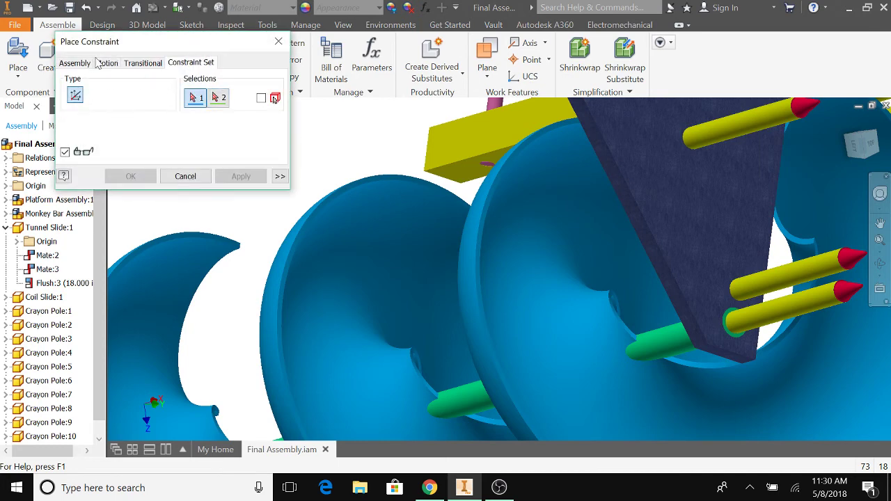
left_click(118, 99)
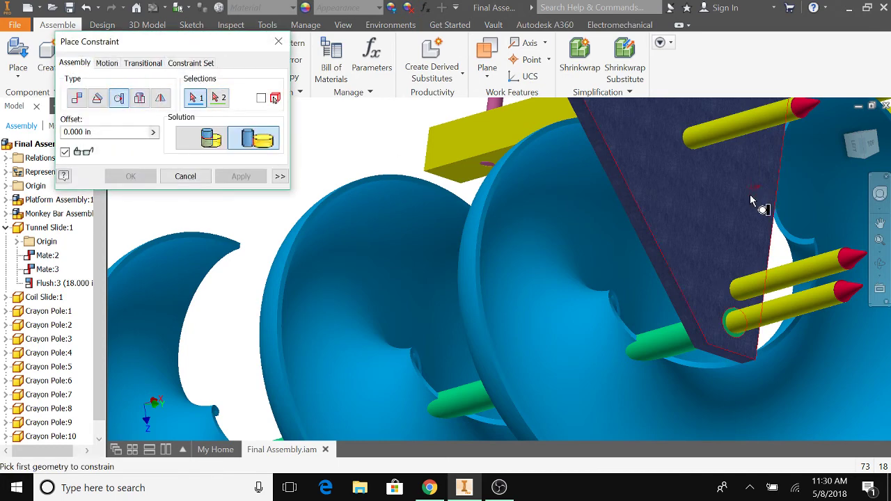
middle_click_drag(722, 145, 659, 135)
left_click(664, 123)
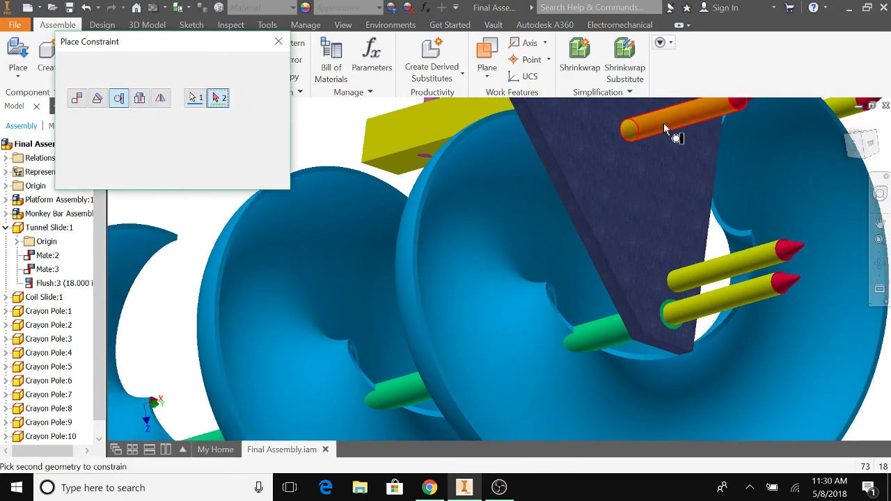
left_click(582, 220)
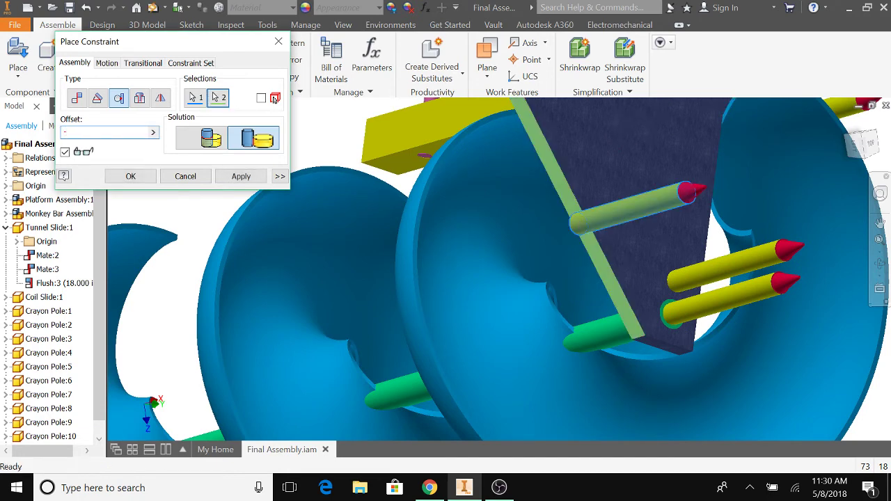
type("-5.5")
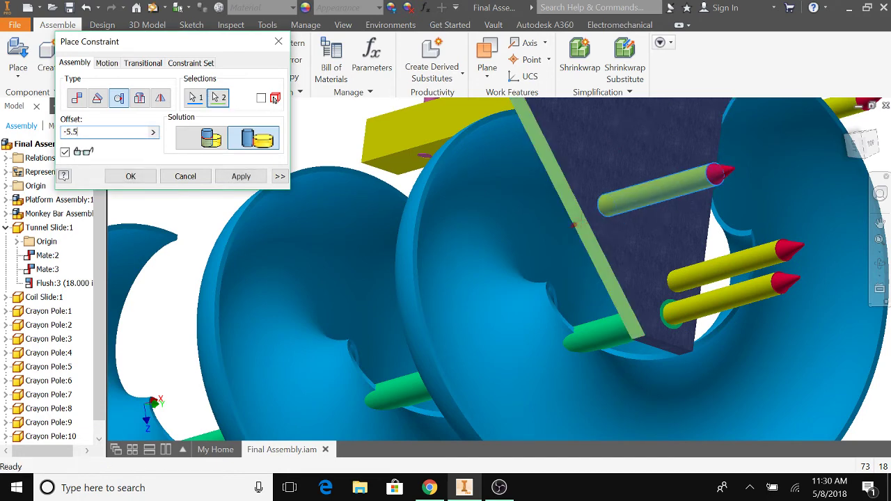
key("Return")
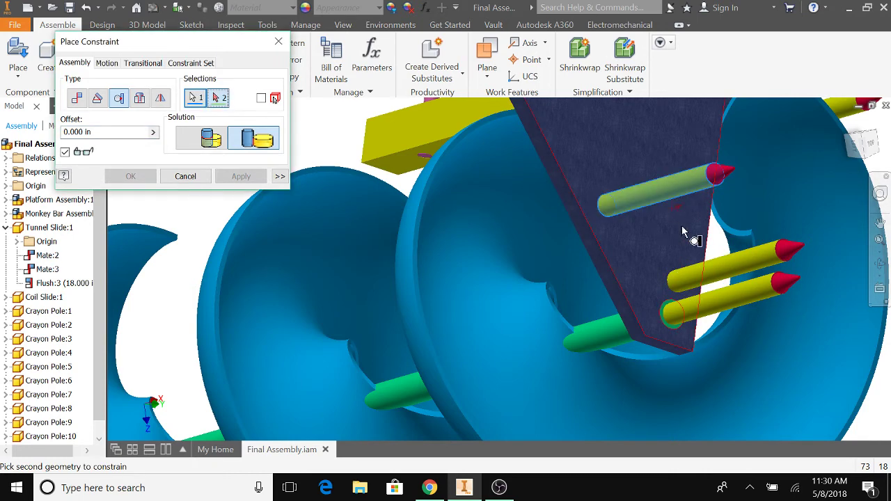
Step: Constrain the same crayon pole tangent to the opposite long edge face of the triangular platform with a negative offset, and finish placing constraints
middle_click_drag(683, 300, 469, 392, "shift")
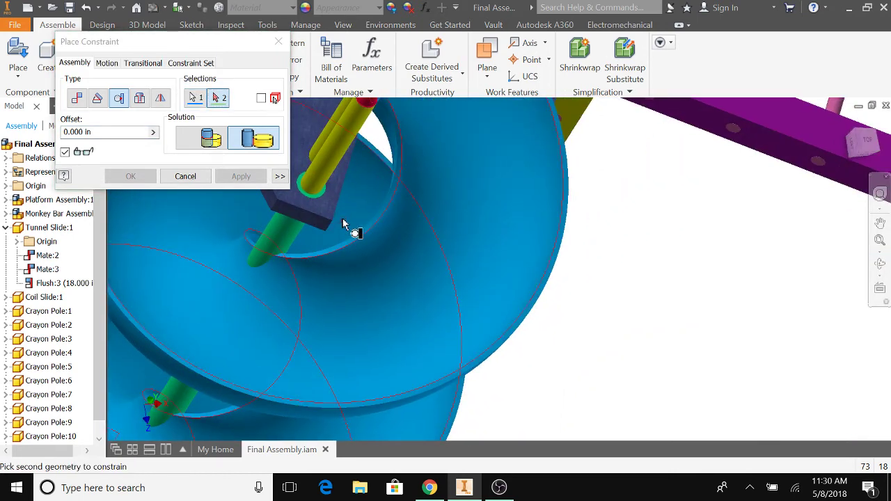
scroll(342, 218, "down", 3)
middle_click_drag(394, 230, 386, 352, "shift")
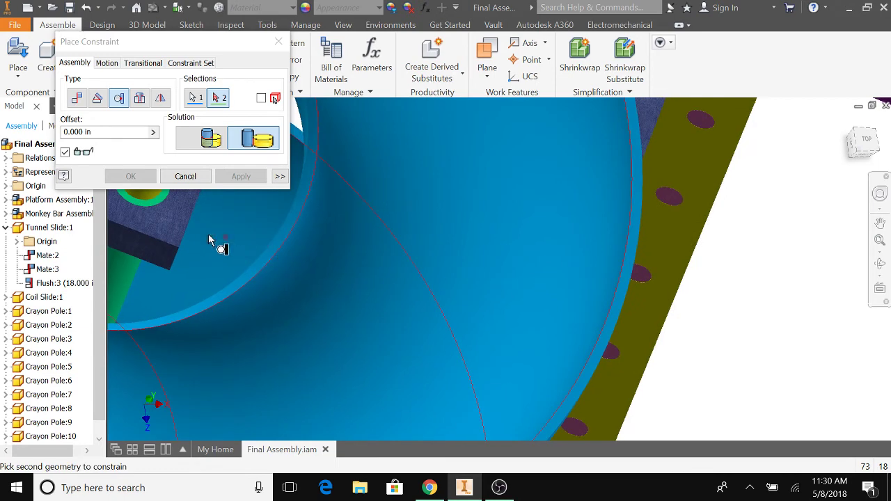
middle_click_drag(223, 245, 359, 298, "shift")
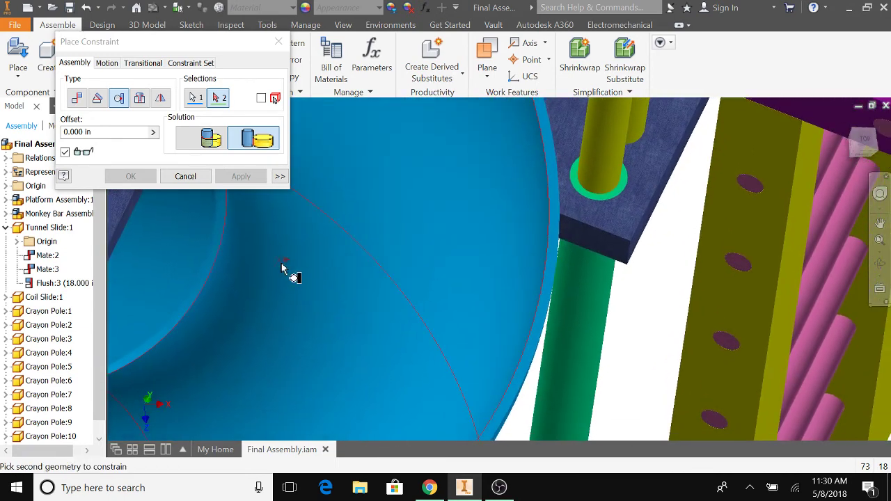
middle_click_drag(281, 267, 392, 337)
left_click(209, 339)
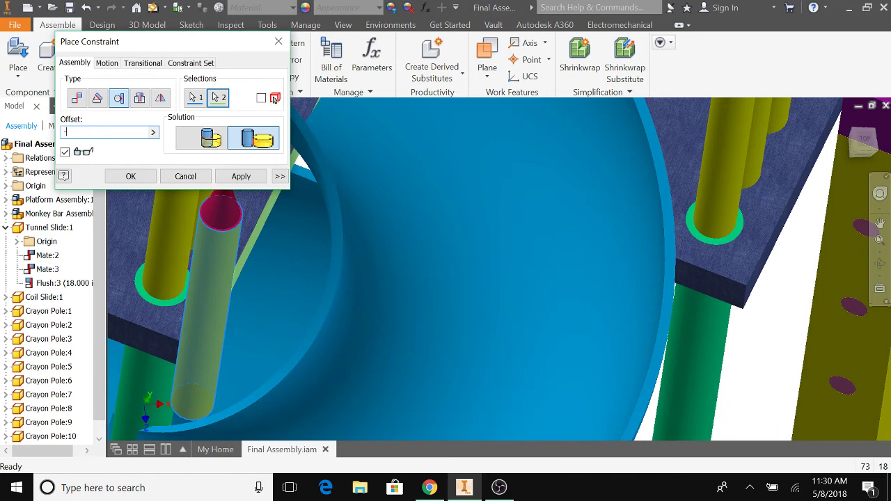
left_click(239, 176)
middle_click_drag(254, 195, 532, 369)
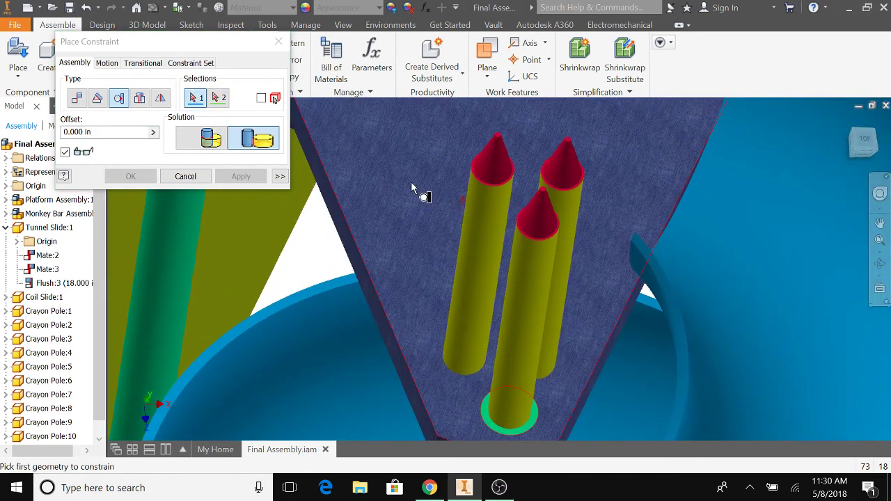
left_click(279, 41)
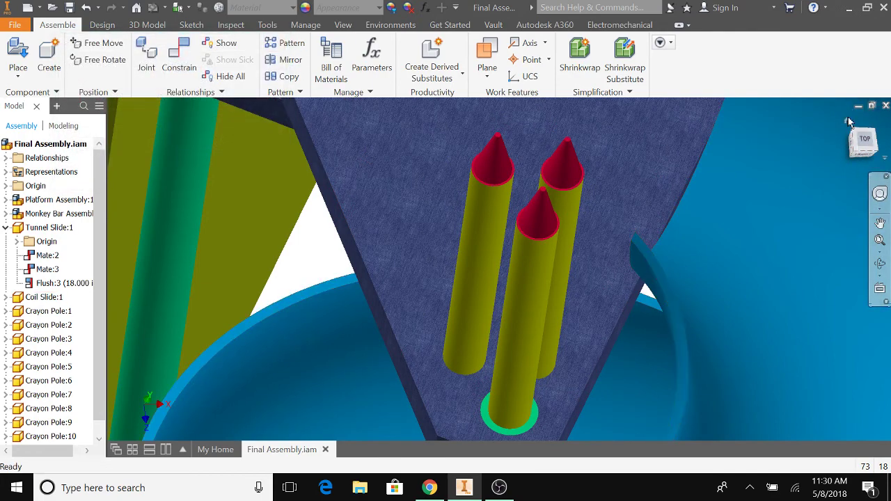
left_click(847, 121)
middle_click_drag(480, 268, 541, 281, "shift")
scroll(541, 280, "down", 5)
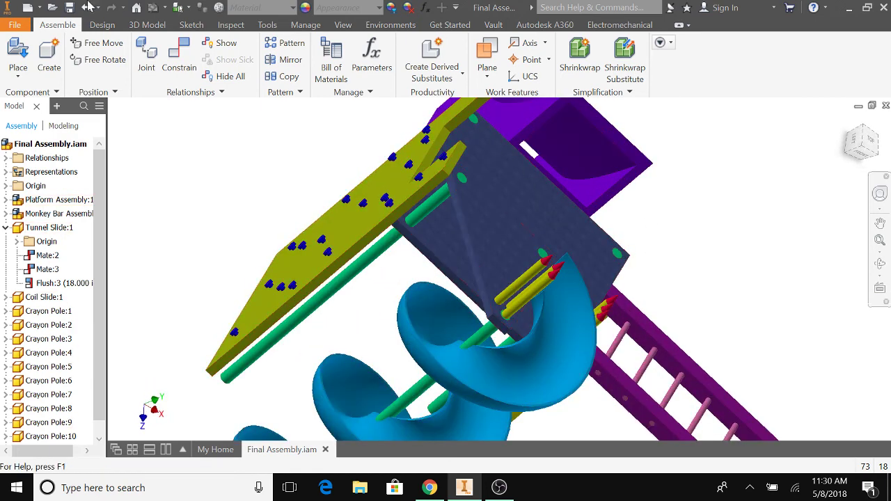